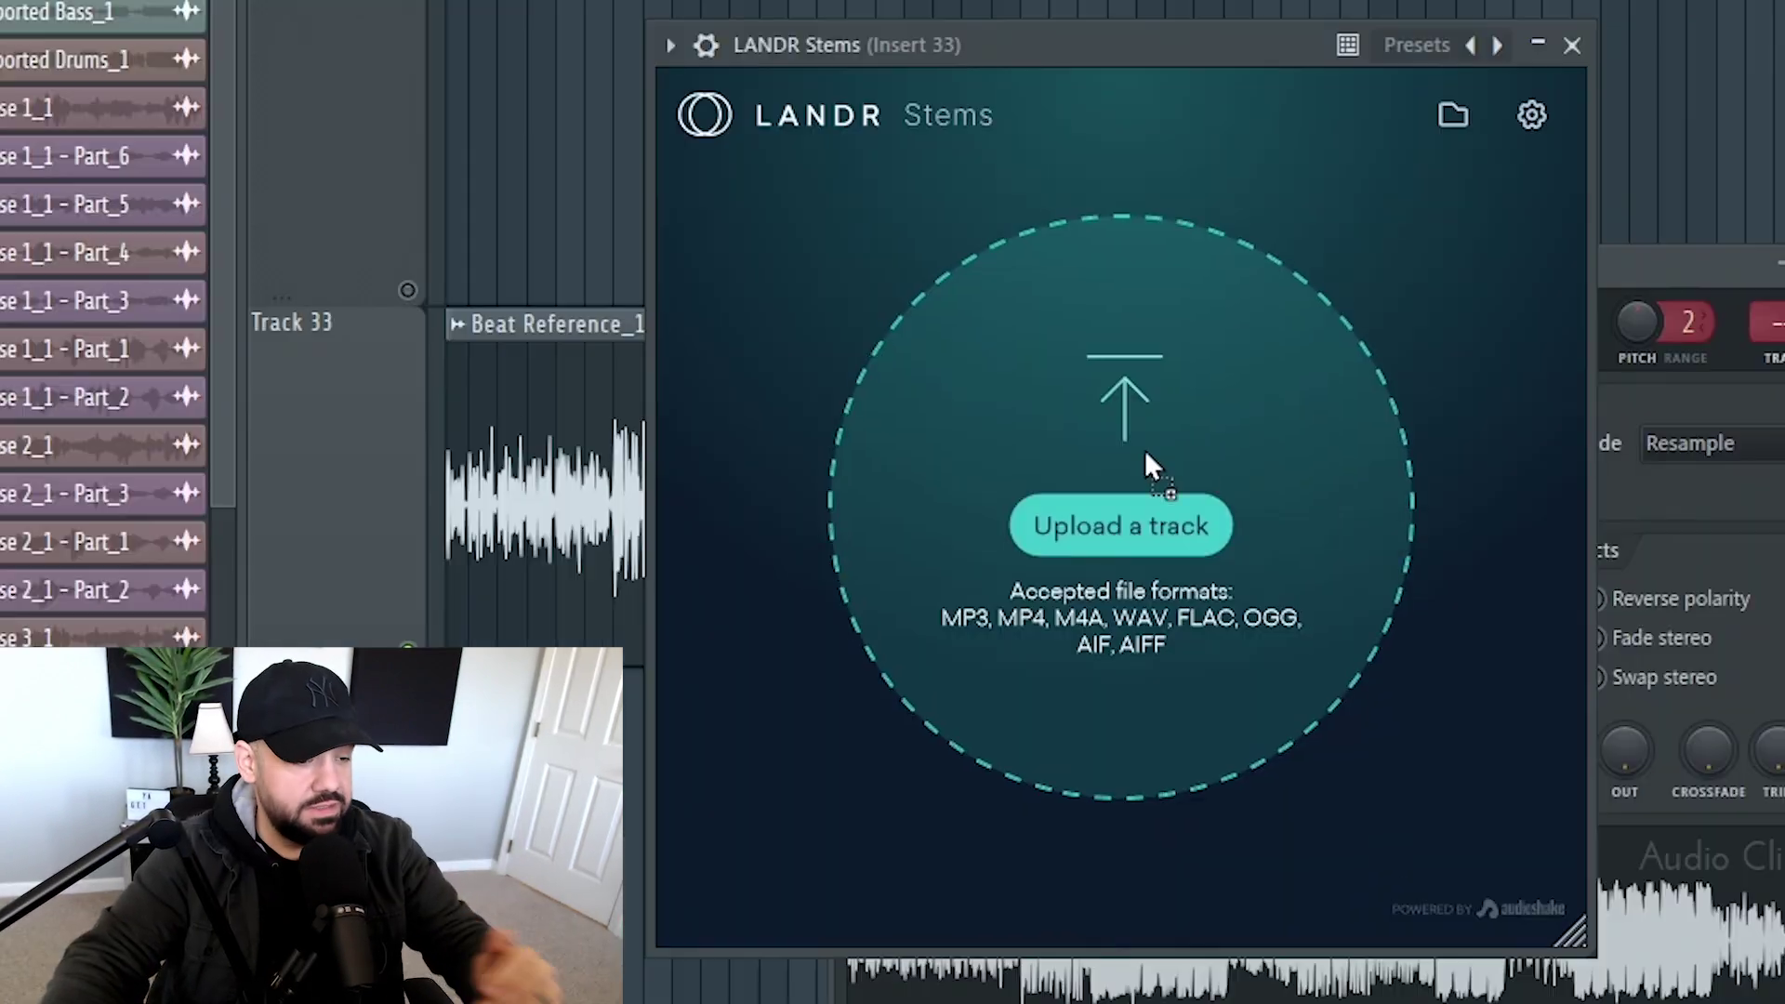
# Load the Beat Reference_1 clip into LANDR Stems for separation and place the Others stem on playlist track 32.
pyautogui.moveTo(1146, 449); pyautogui.dragTo(1105, 457)
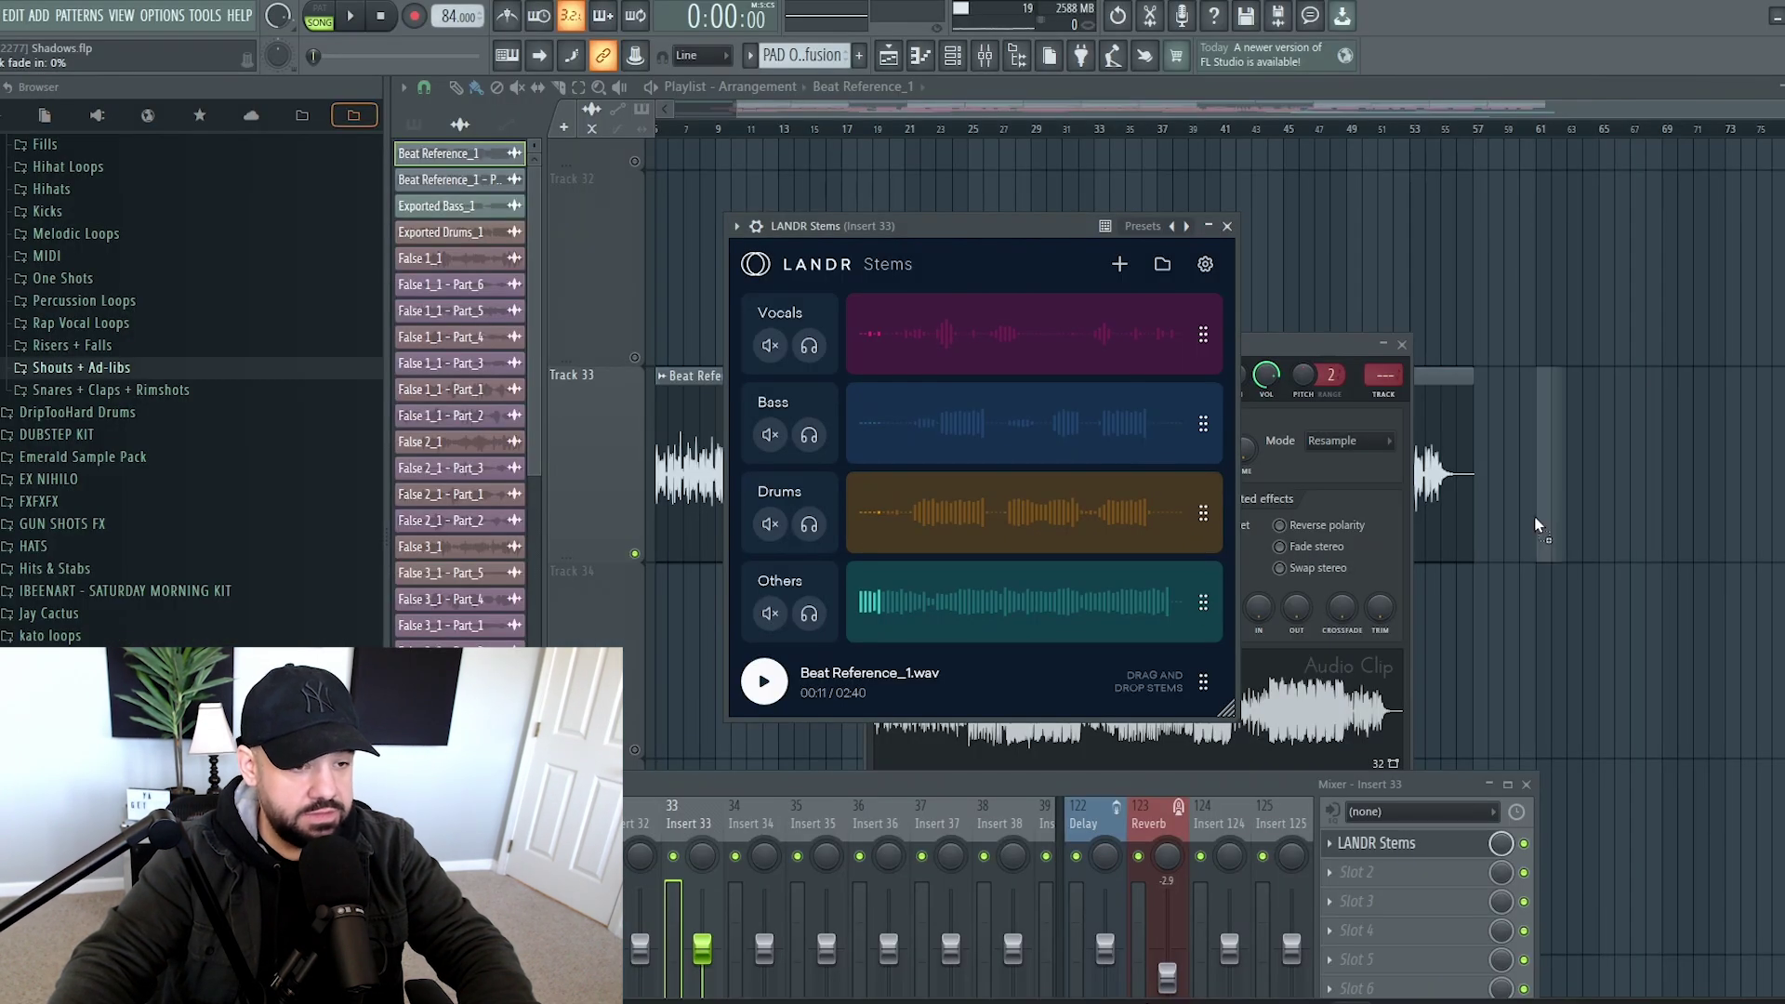
pyautogui.moveTo(1536, 525); pyautogui.dragTo(779, 701)
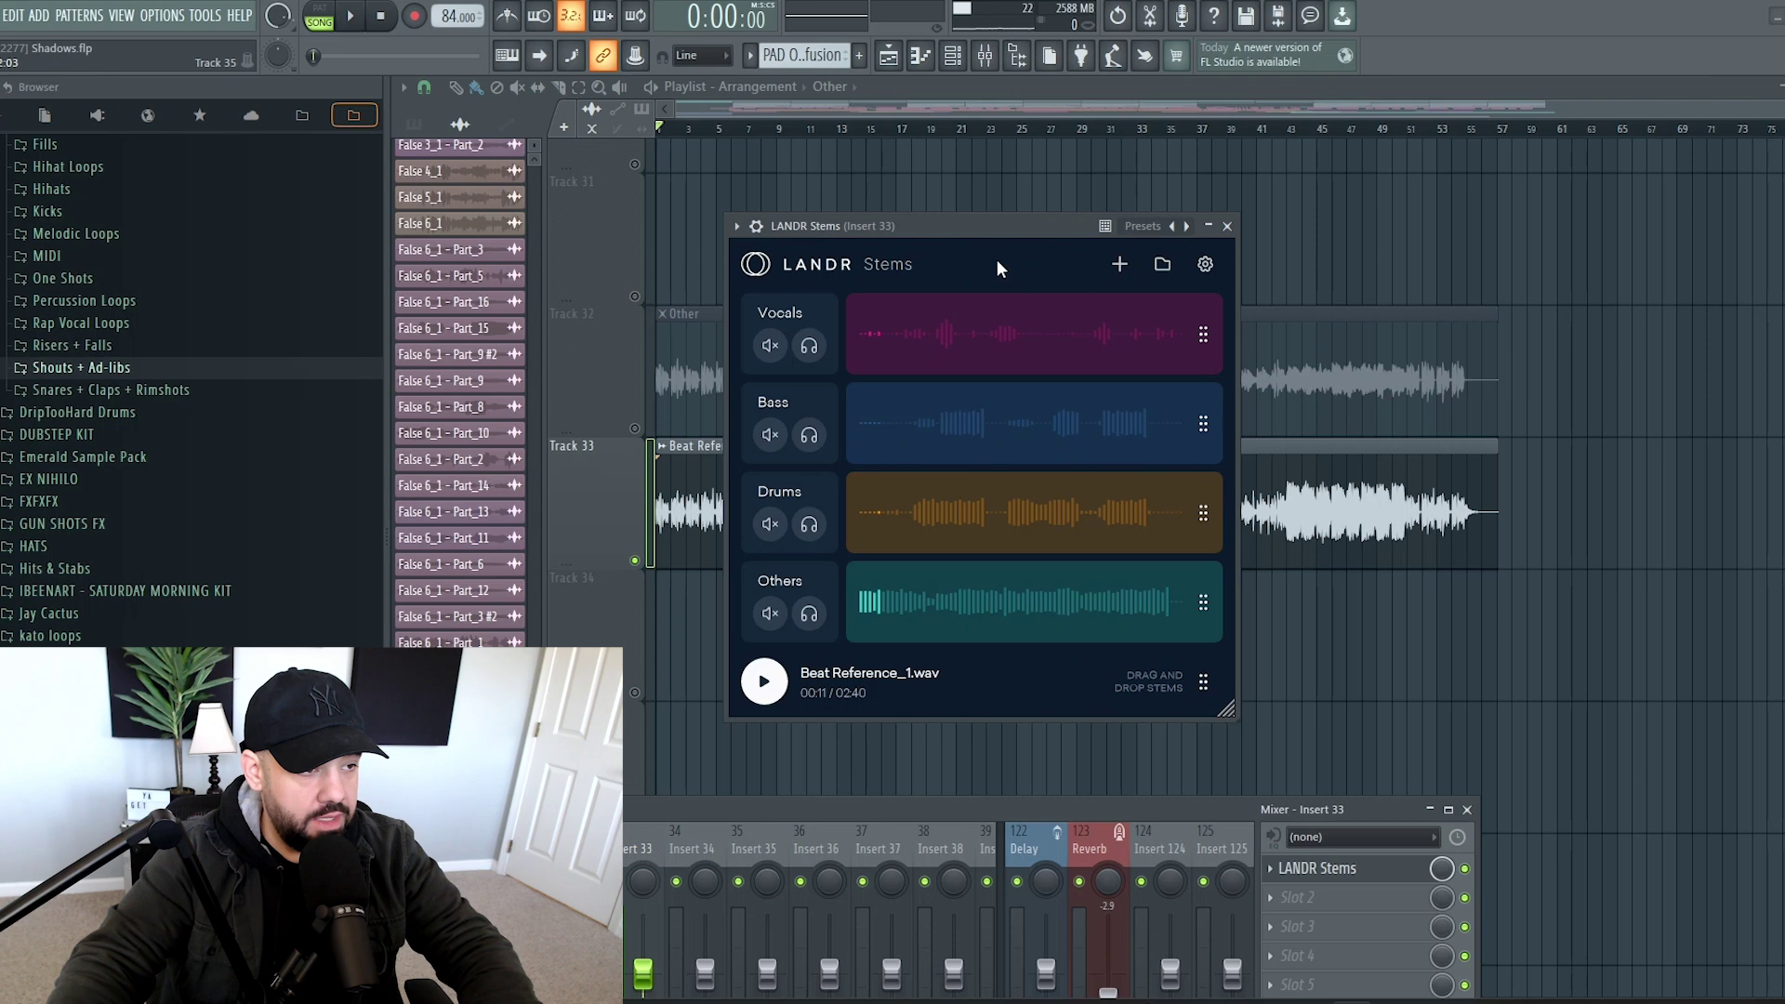
# Add the Vocals stem from LANDR Stems to track 34 and align its start with the Beat Reference_1 clip.
pyautogui.moveTo(1000, 269); pyautogui.dragTo(1421, 246)
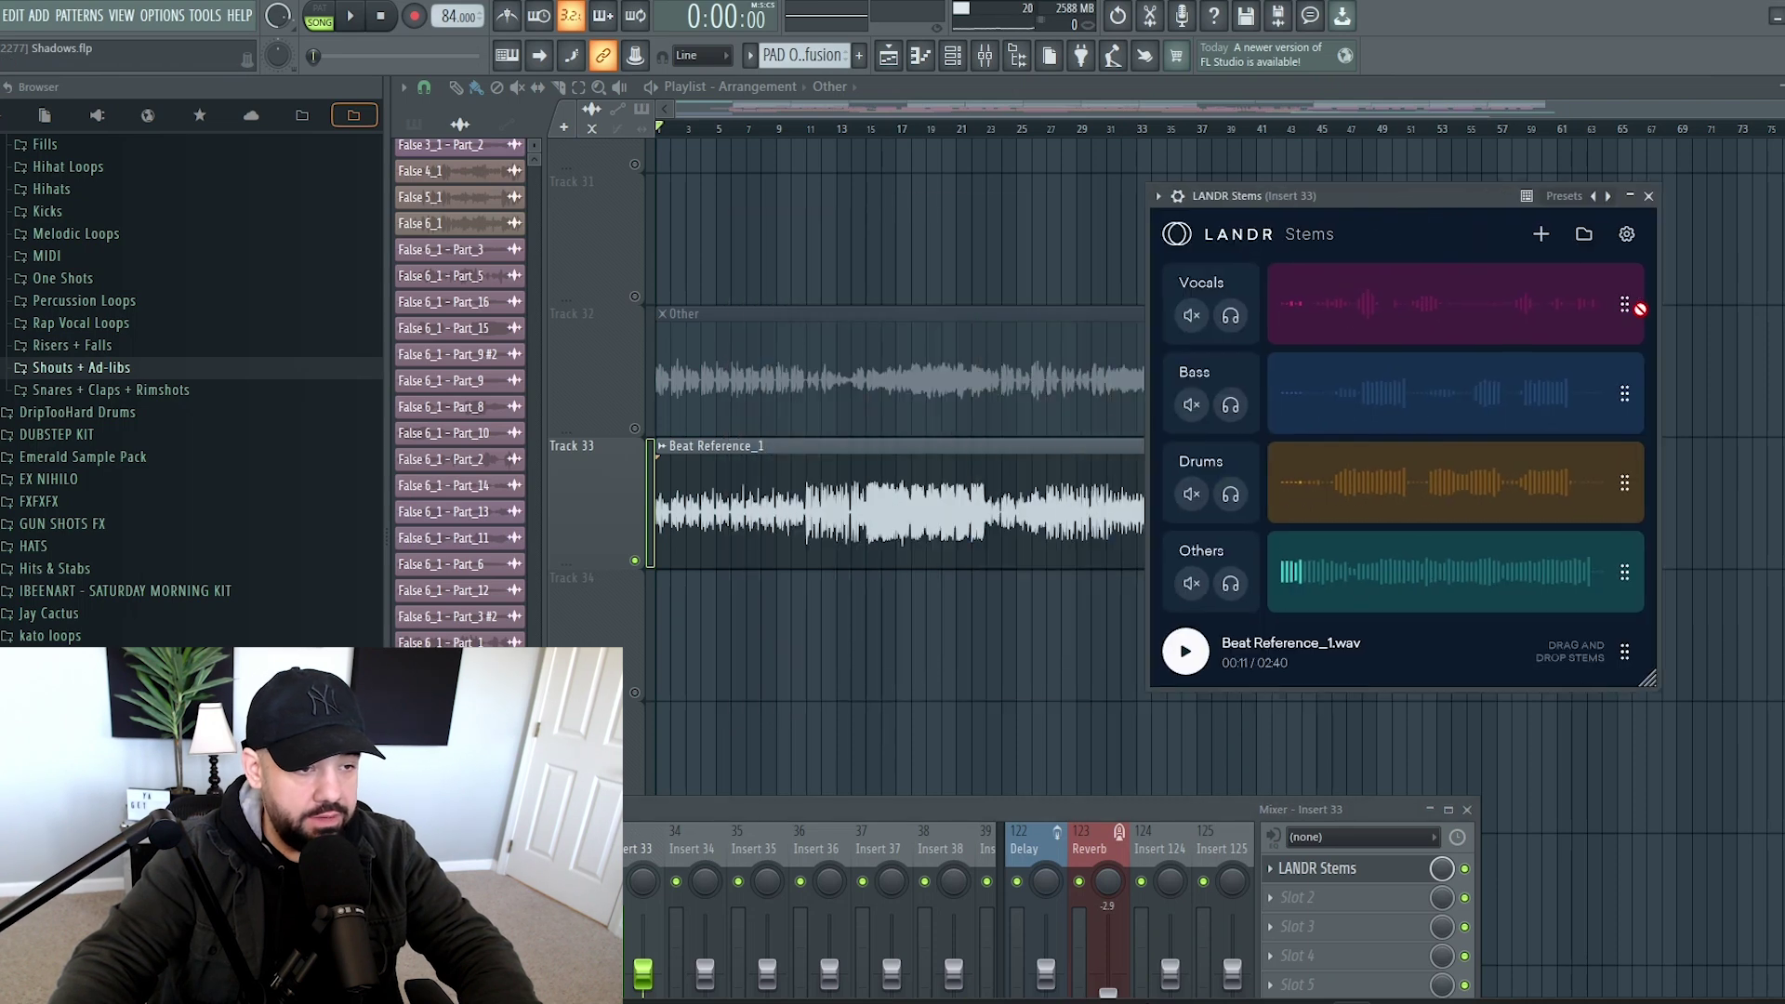
pyautogui.moveTo(759, 686); pyautogui.dragTo(758, 685)
pyautogui.click(1324, 874)
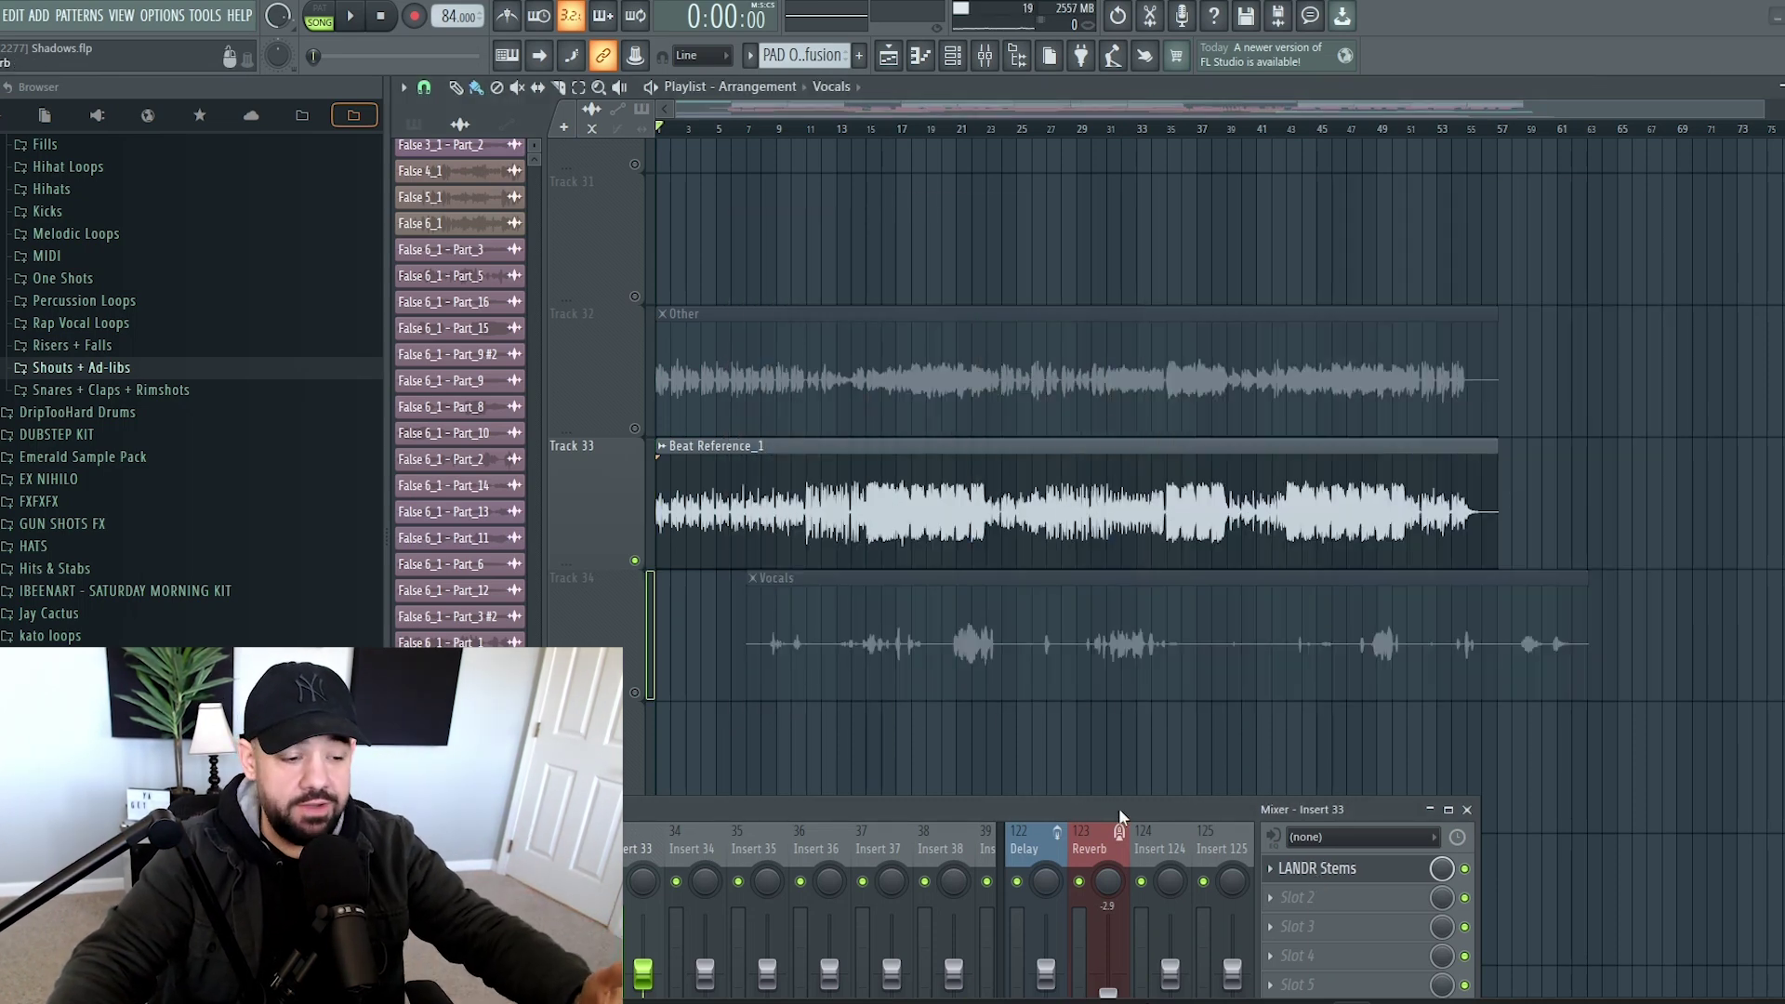
pyautogui.moveTo(1109, 607); pyautogui.dragTo(1016, 607)
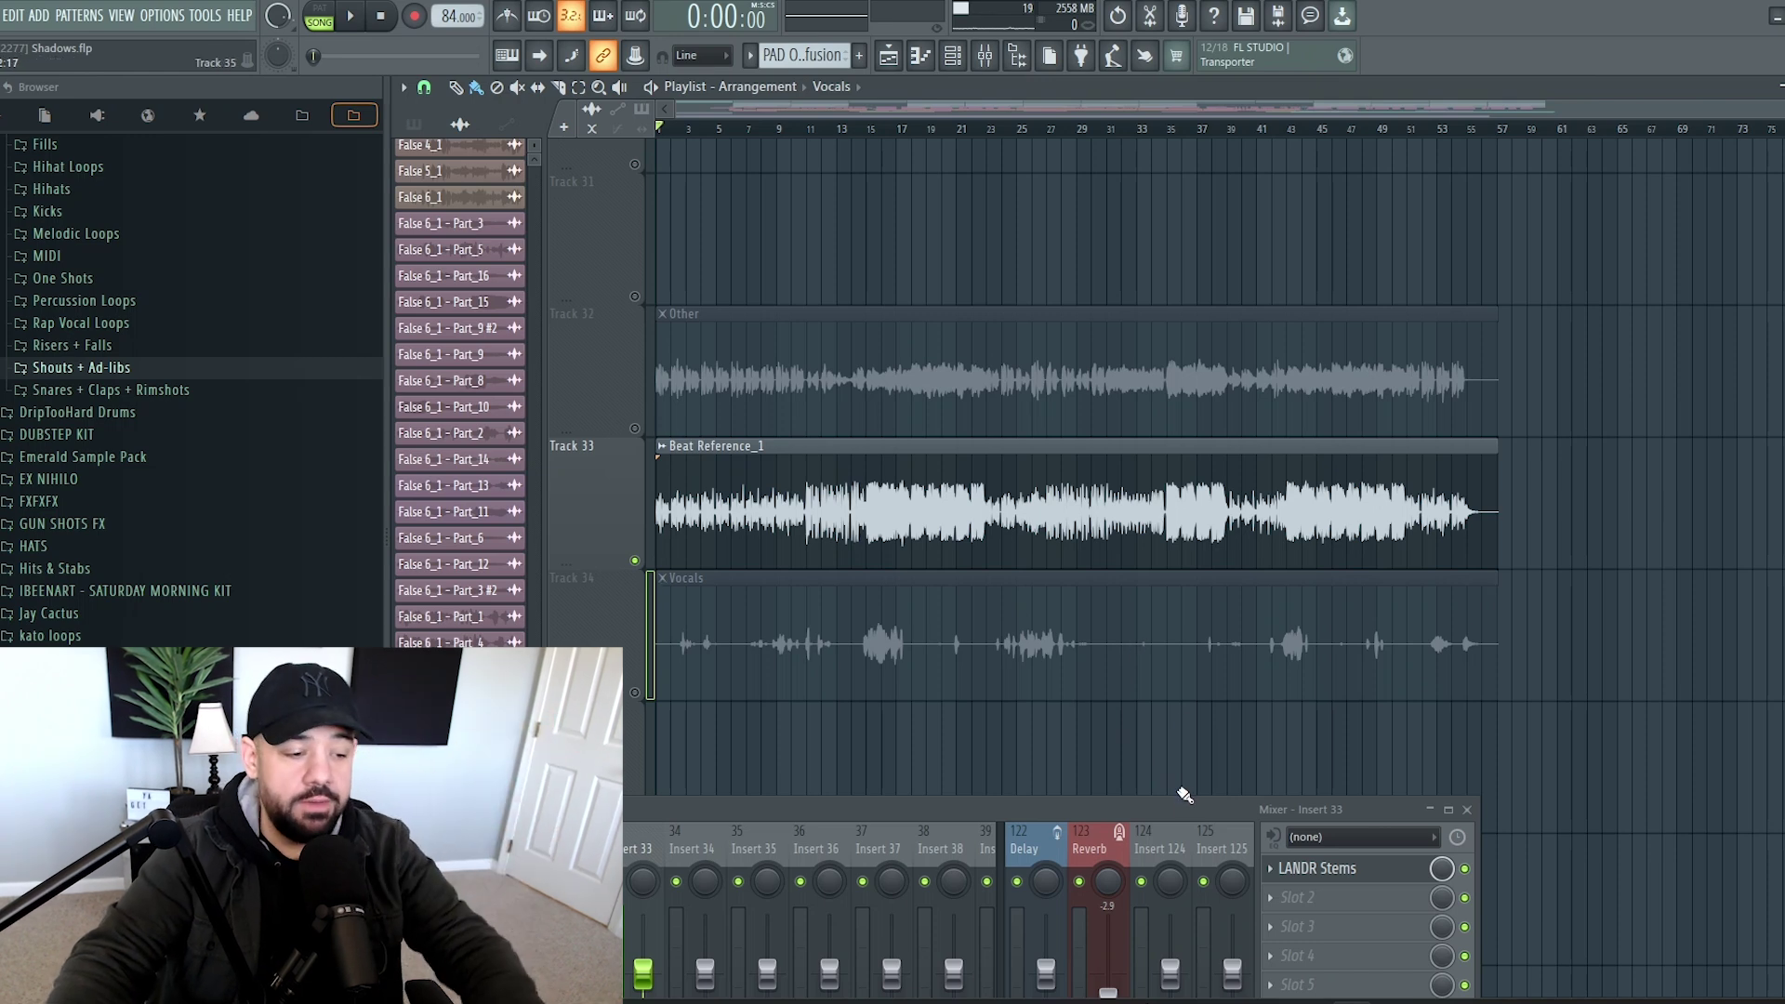
# Reopen LANDR Stems and add the Drums stem to track 35, starting at bar 1.
pyautogui.click(1318, 868)
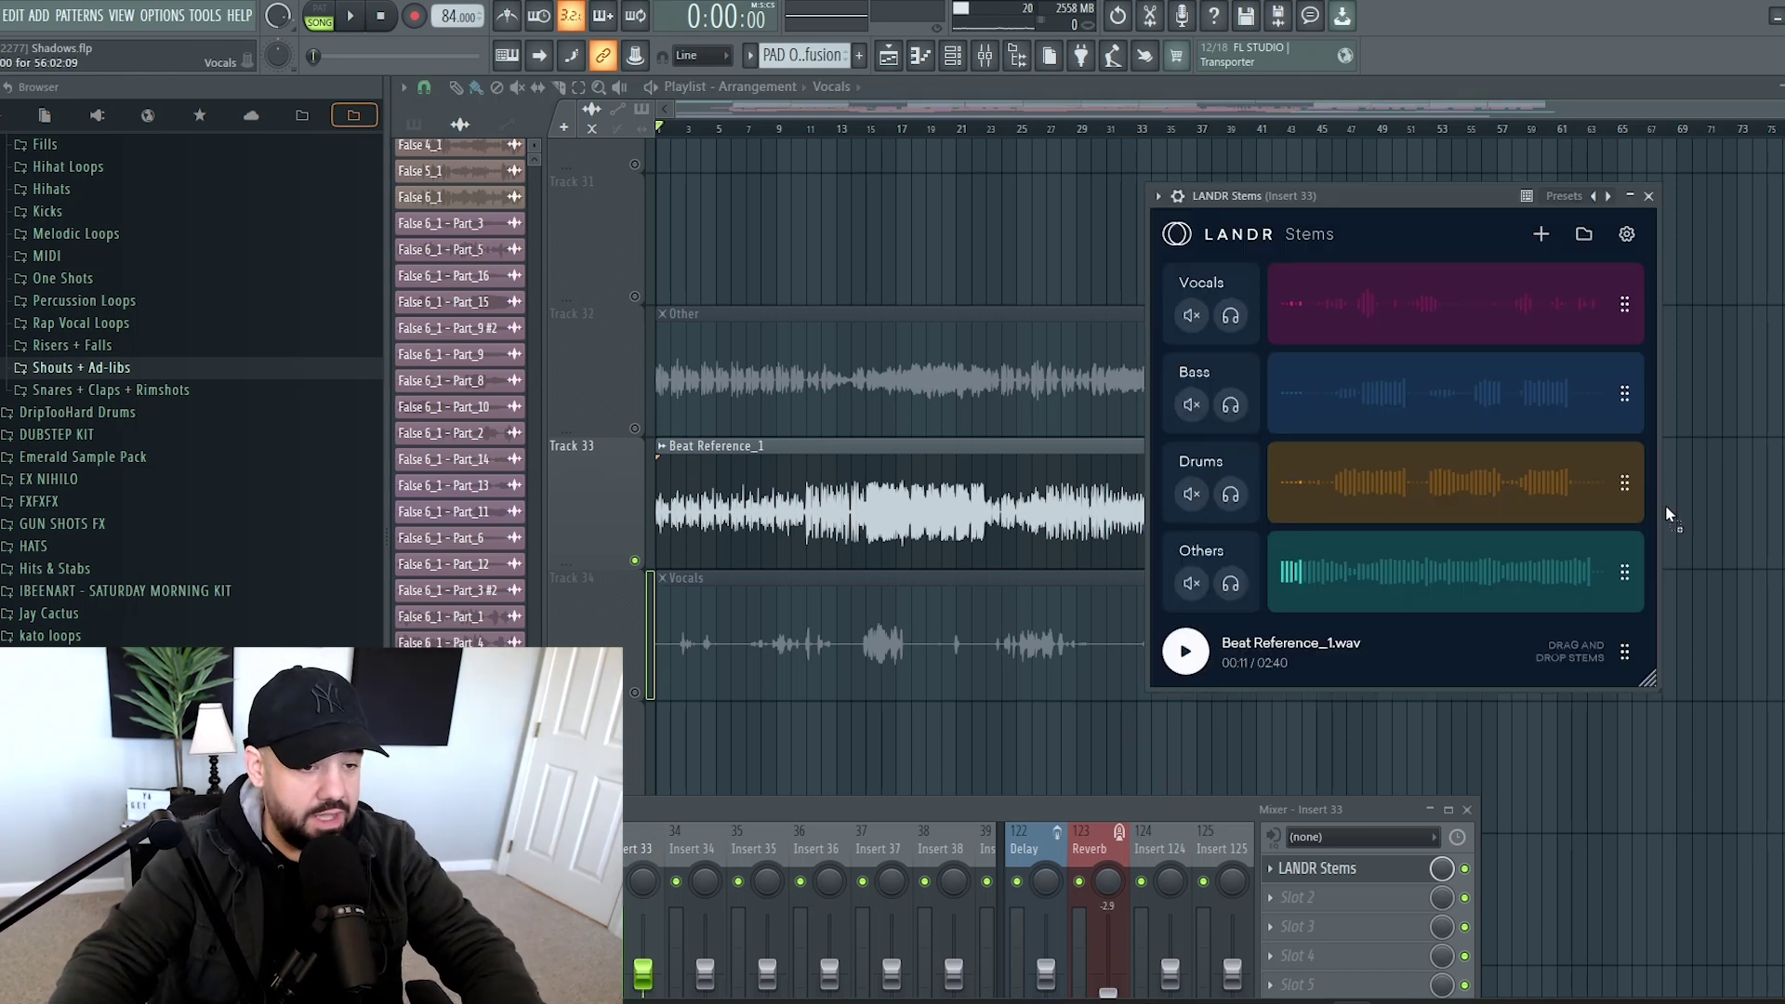
pyautogui.moveTo(967, 727); pyautogui.dragTo(970, 727)
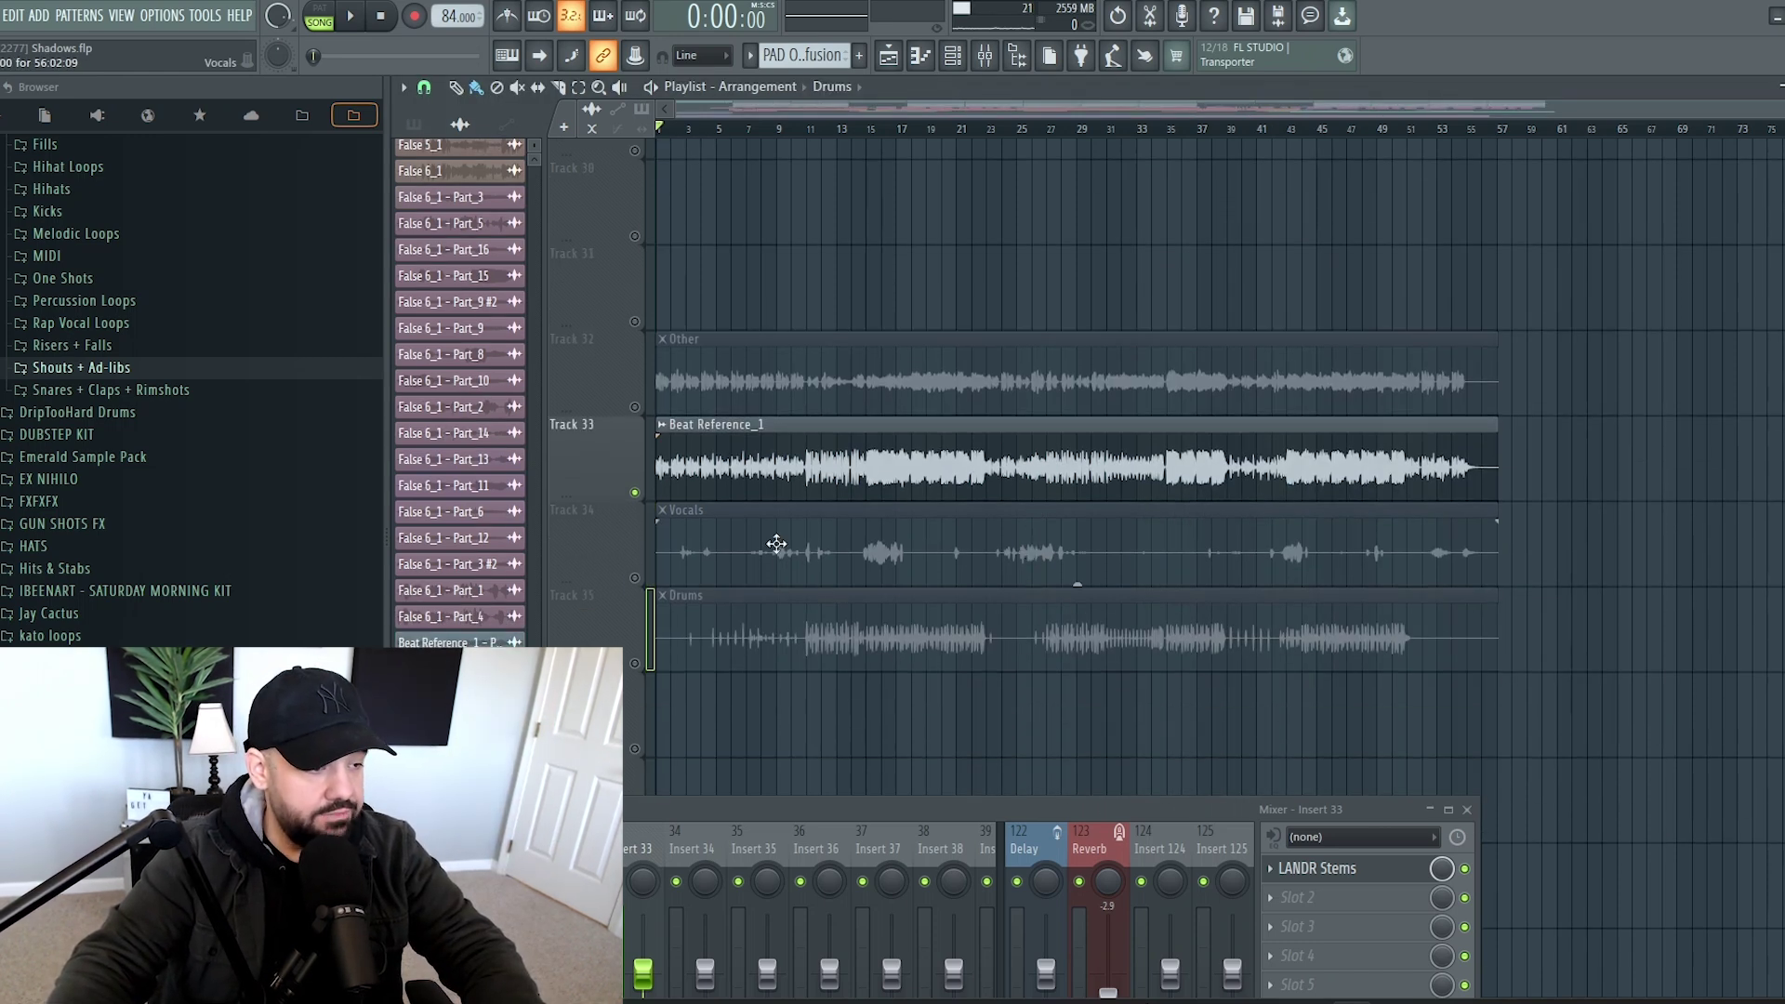
# Solo the Other stem on track 32 and listen to its melodic section in the first half of the song.
pyautogui.scroll(4, 946, 187)
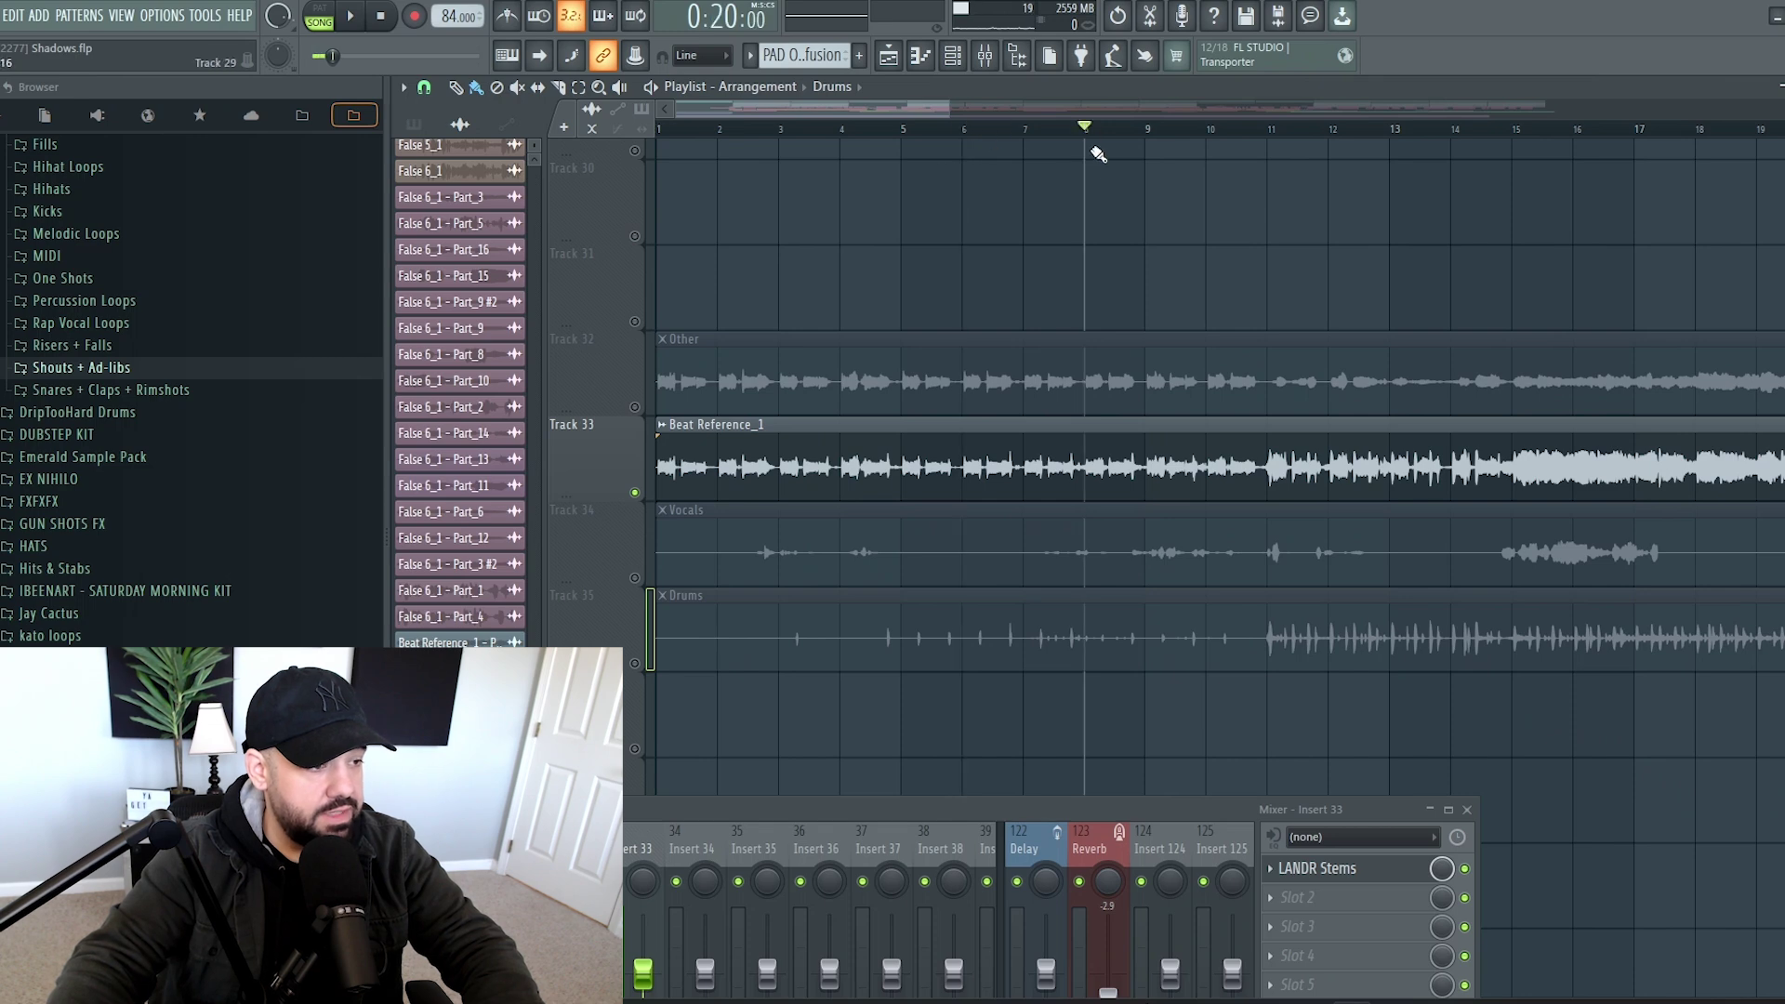
pyautogui.scroll(-2, 1169, 158)
pyautogui.scroll(2, 861, 283)
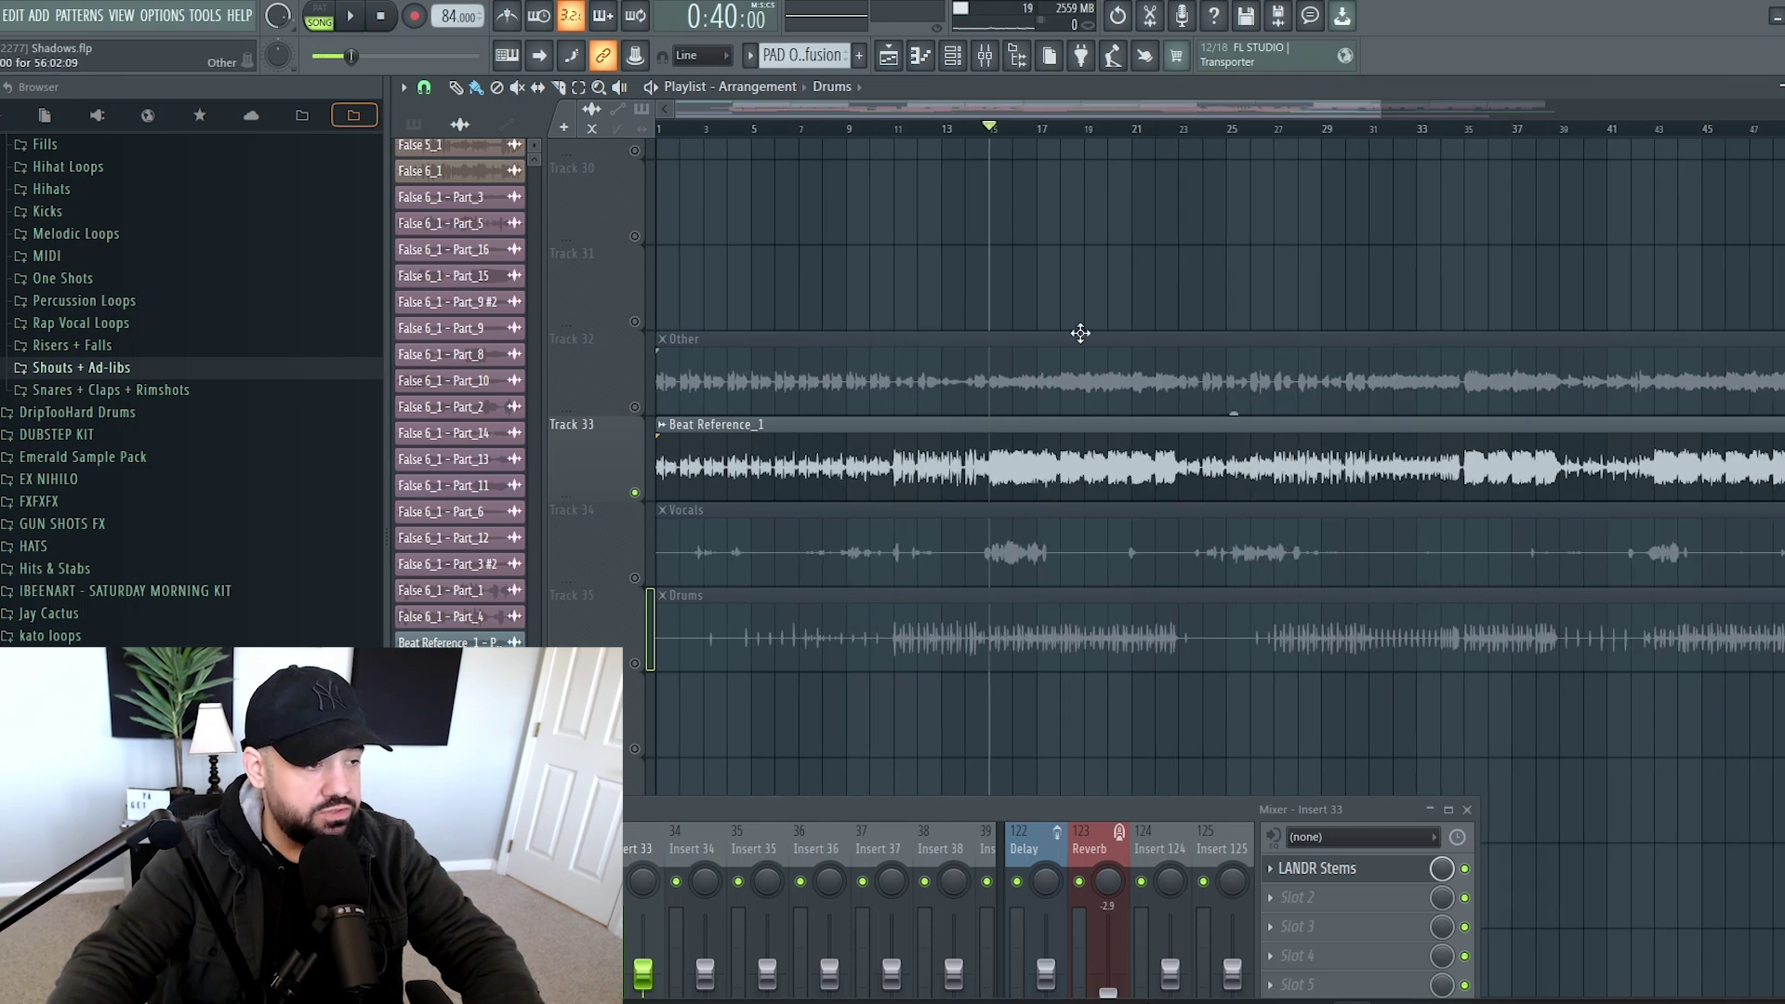
pyautogui.click(845, 400)
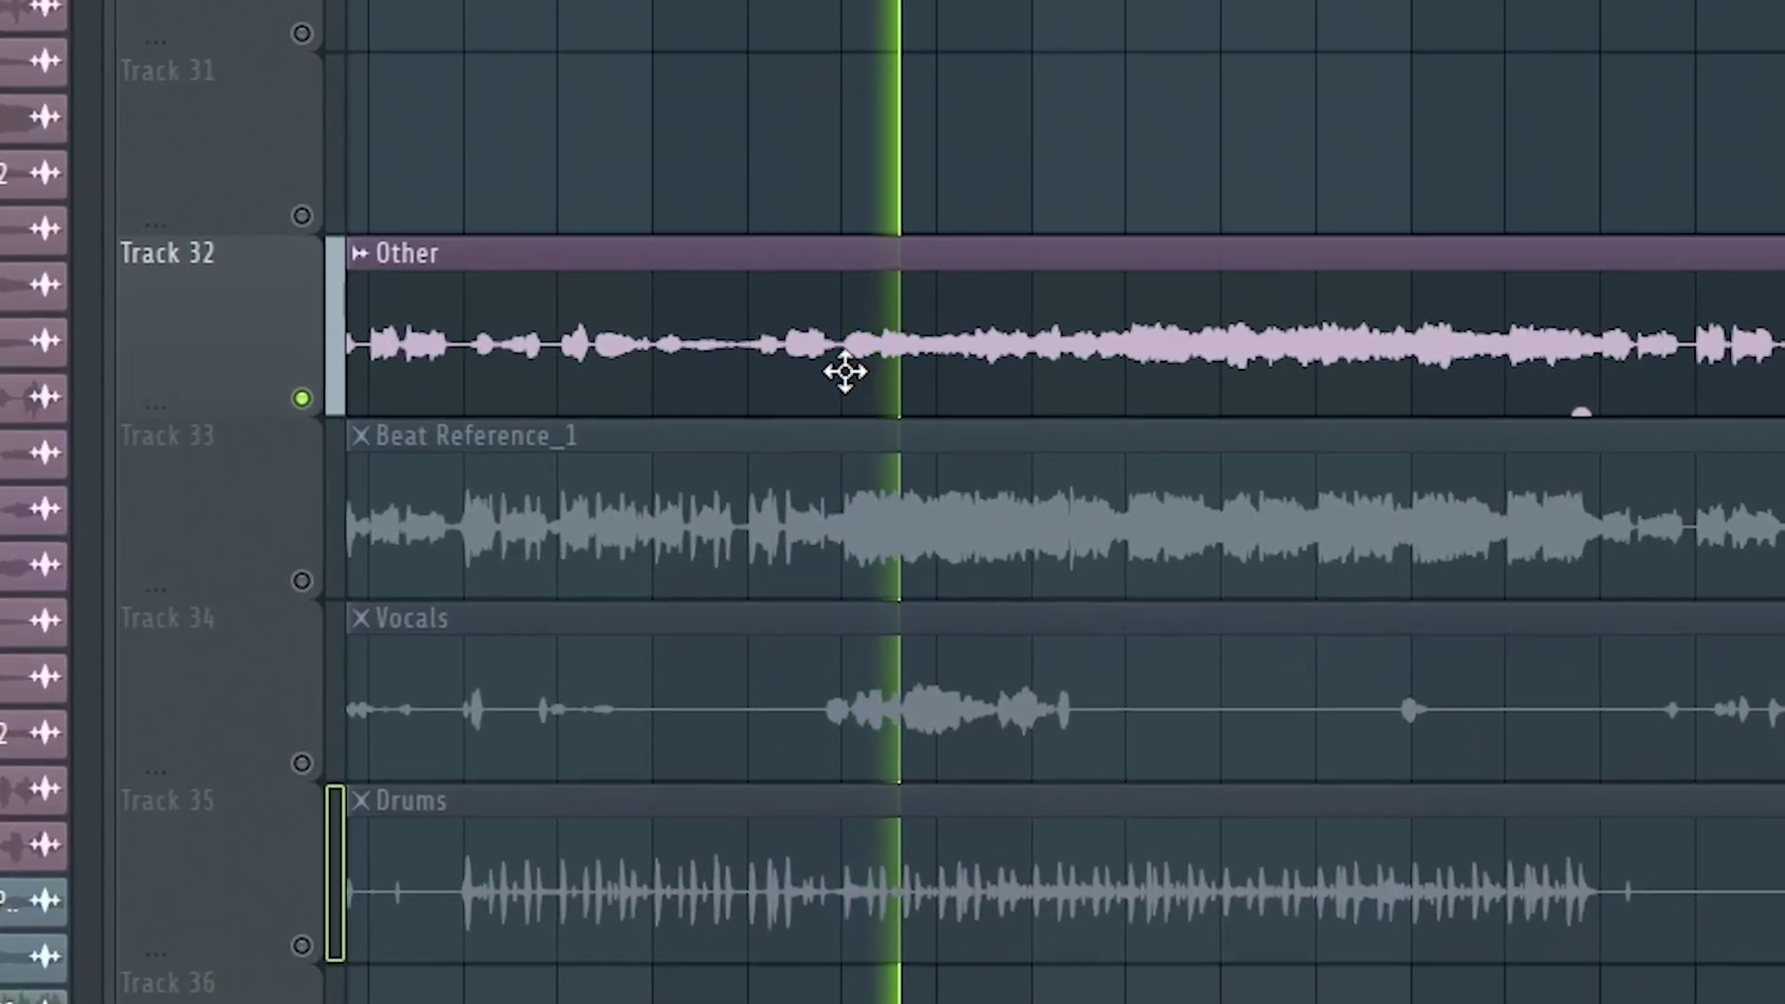
pyautogui.scroll(2, 1033, 403)
pyautogui.scroll(2, 1209, 410)
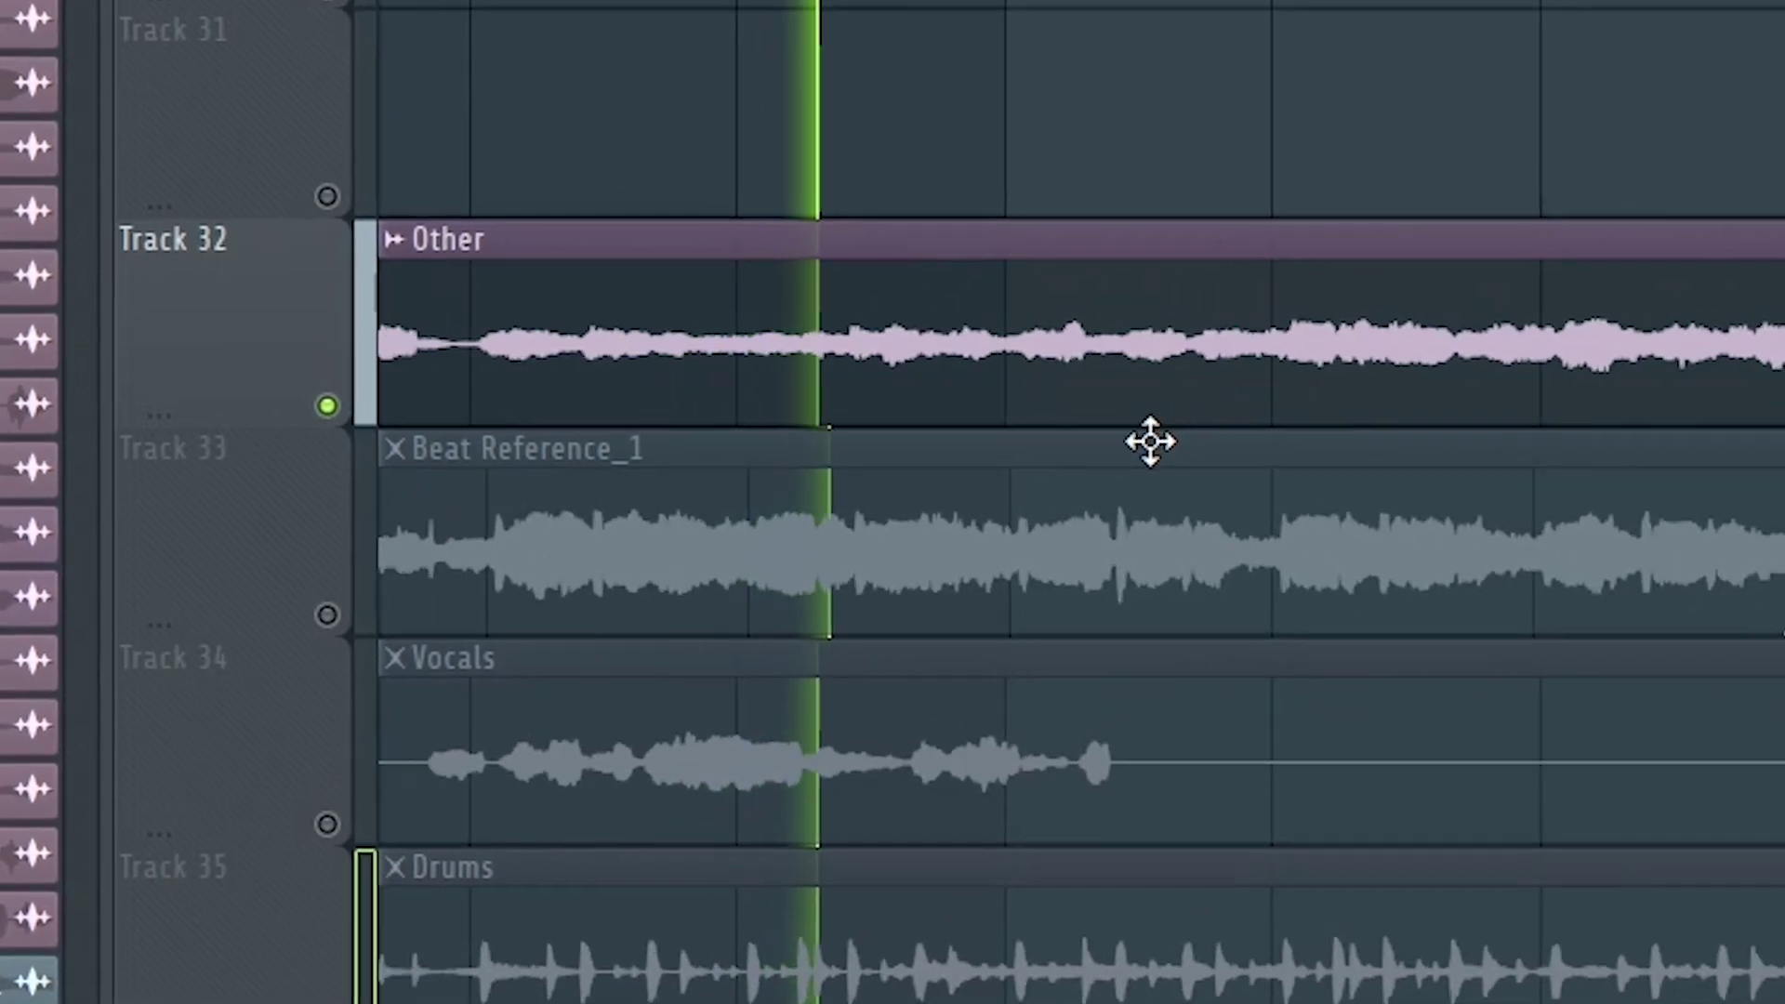
pyautogui.scroll(-2, 1603, 417)
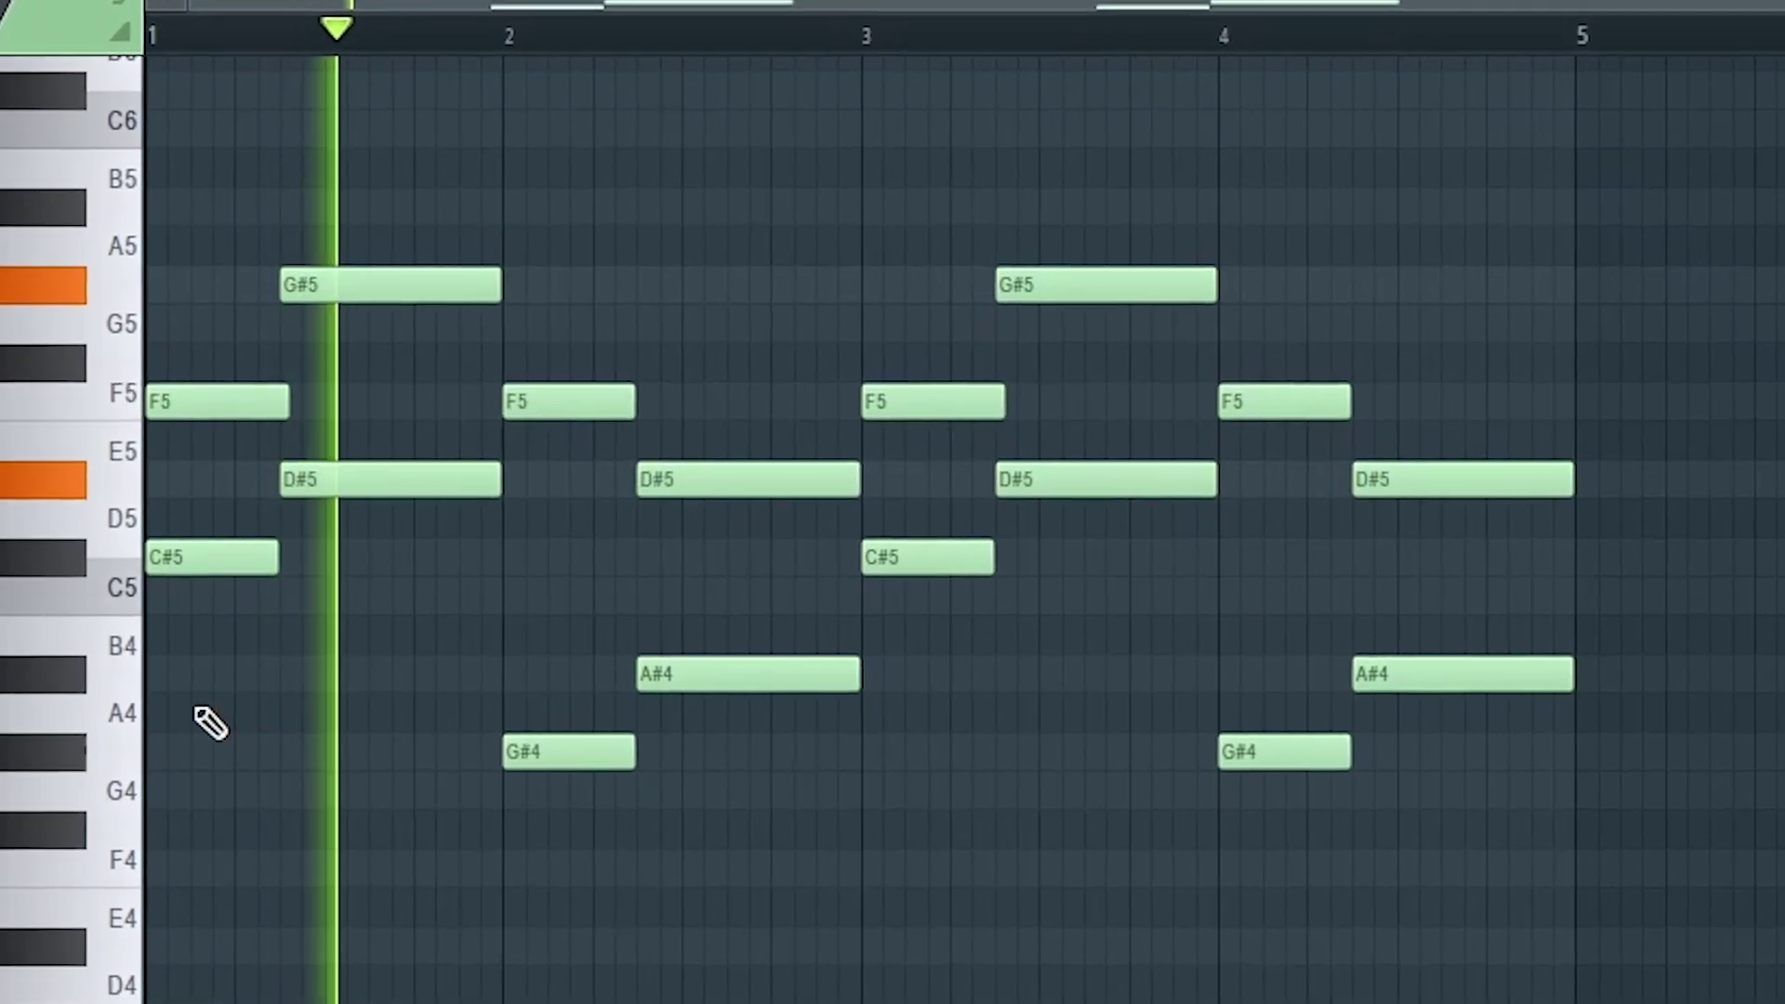
# Review the recreated two-note chord progression in the piano roll and select all its notes.
pyautogui.moveTo(207, 722); pyautogui.dragTo(1090, 366)
pyautogui.hotkey('ctrl', 'a')
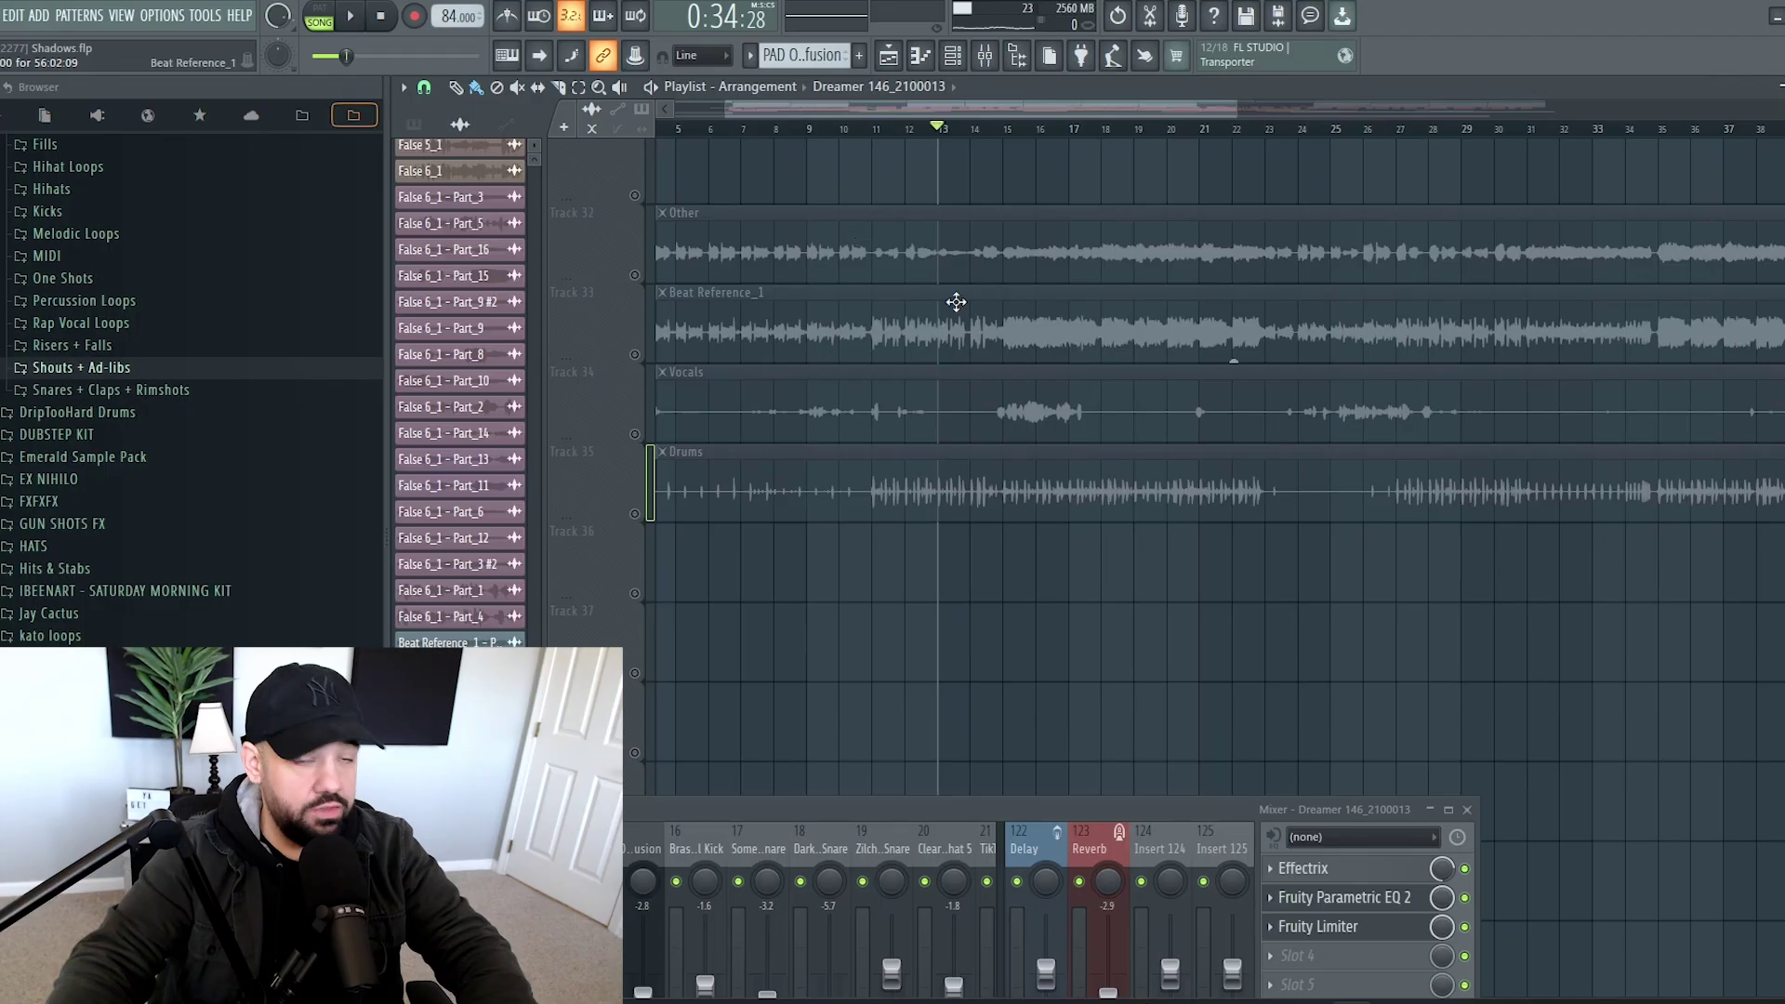
# Detect the tempo of the Drums stem using the 75 to 150 BPM range, then dismiss the result.
pyautogui.doubleClick(954, 485)
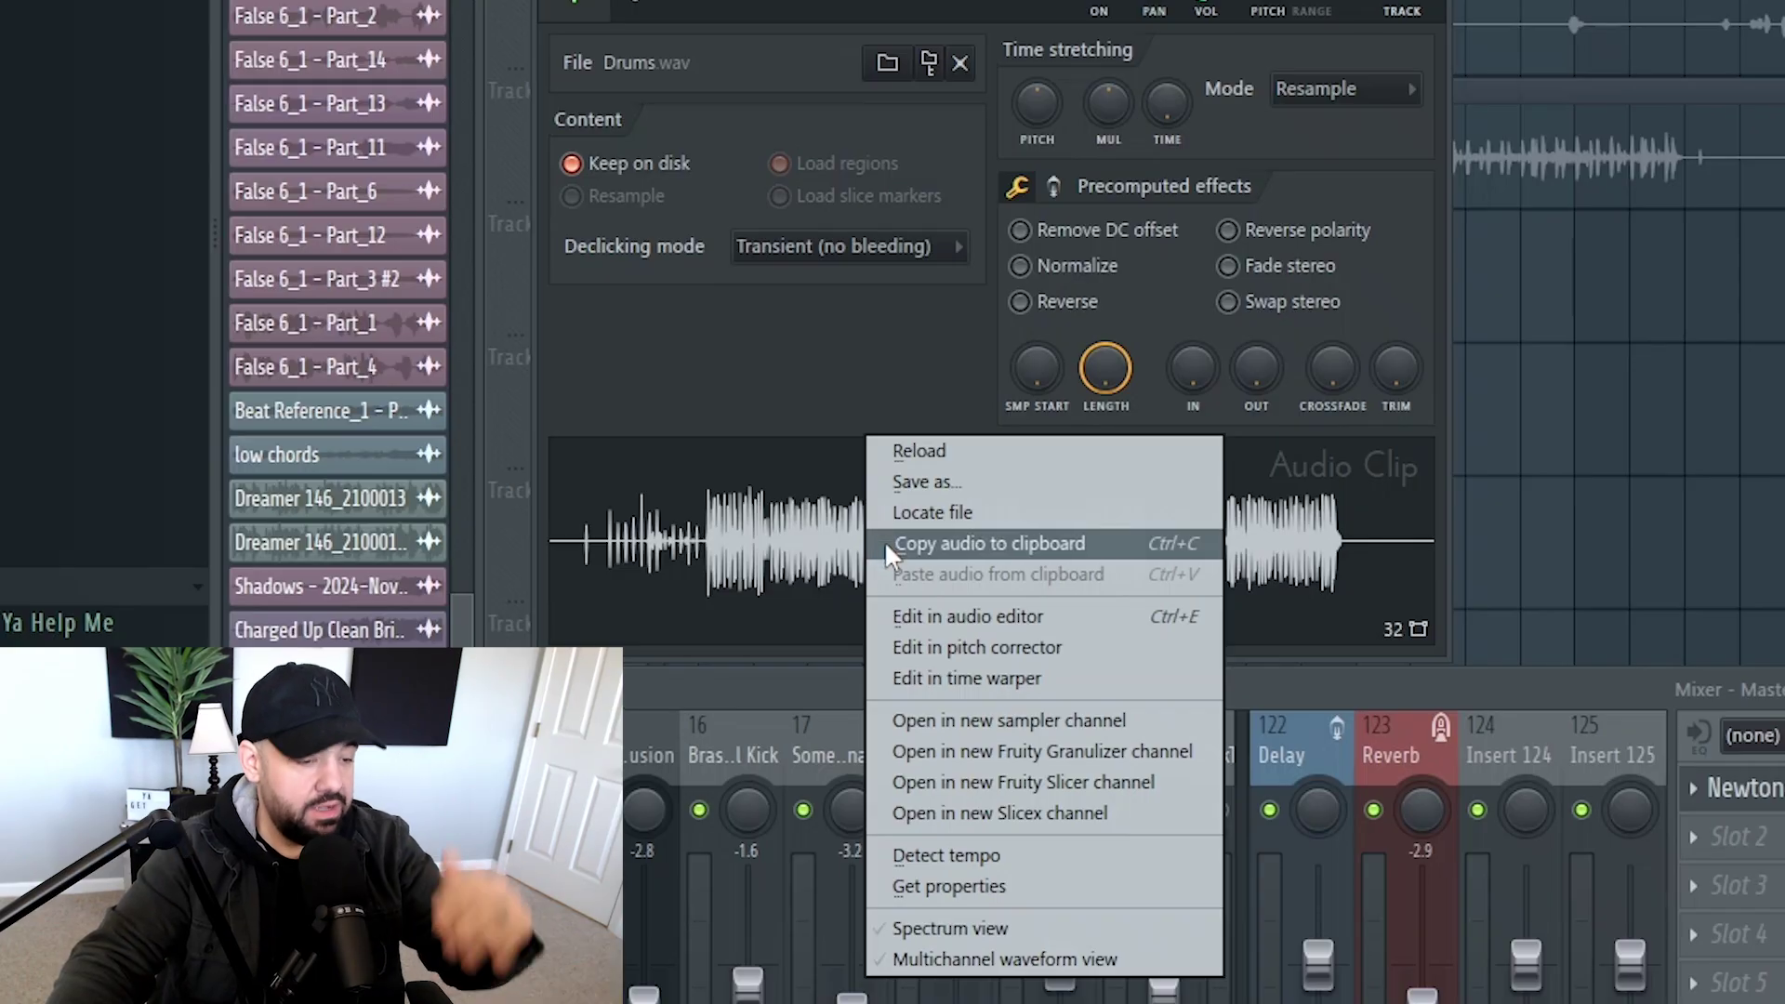
pyautogui.click(967, 856)
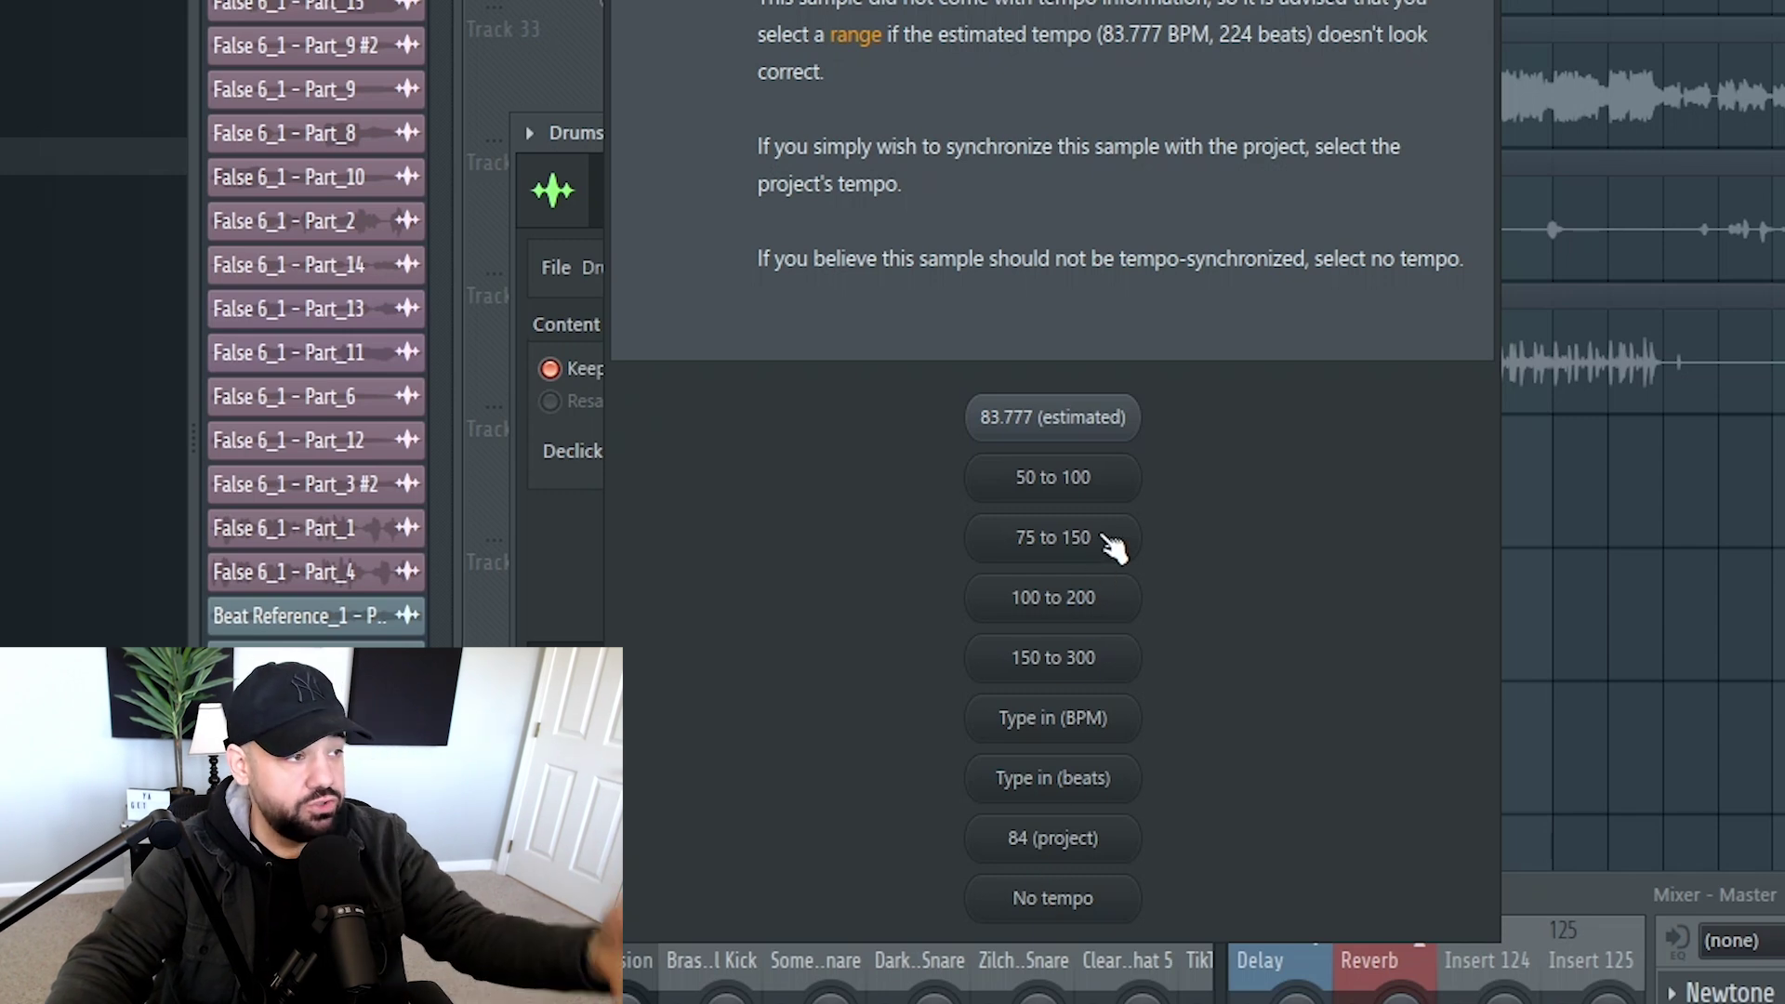
pyautogui.click(1060, 549)
pyautogui.press('Escape')
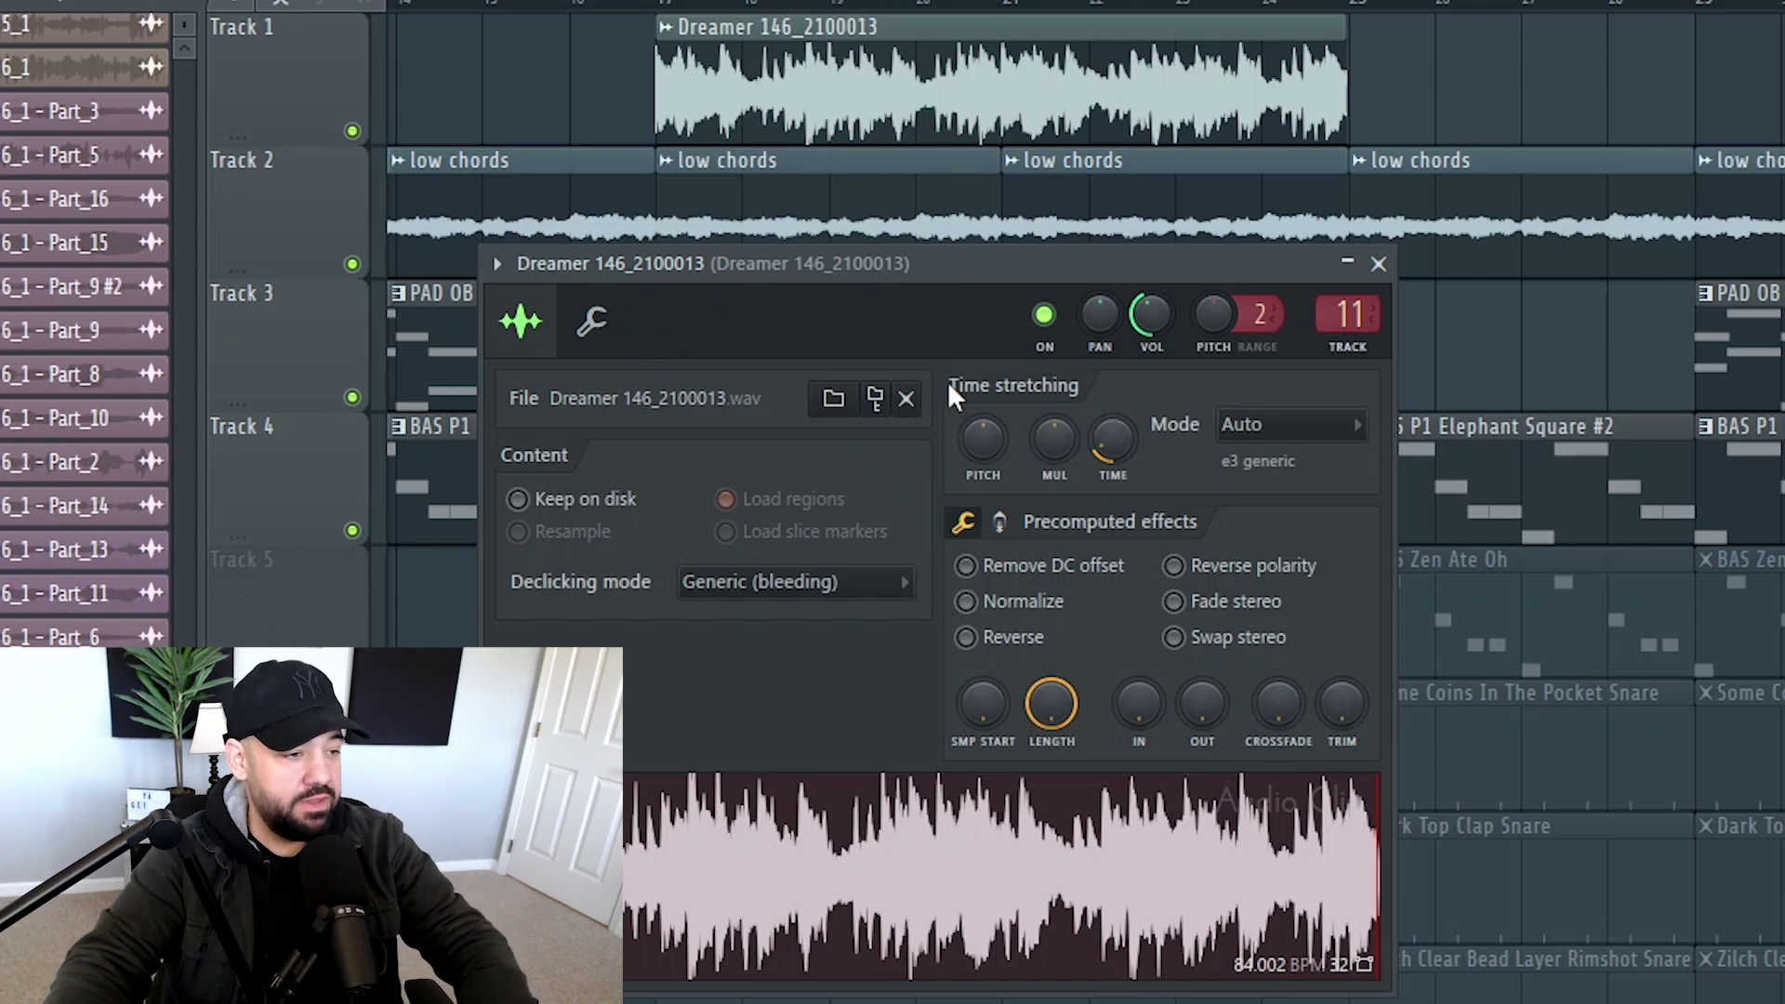
# Move the Dreamer 146_2100013 clip settings clear of the upper playlist tracks and play the arrangement.
pyautogui.scroll(2, 617, 119)
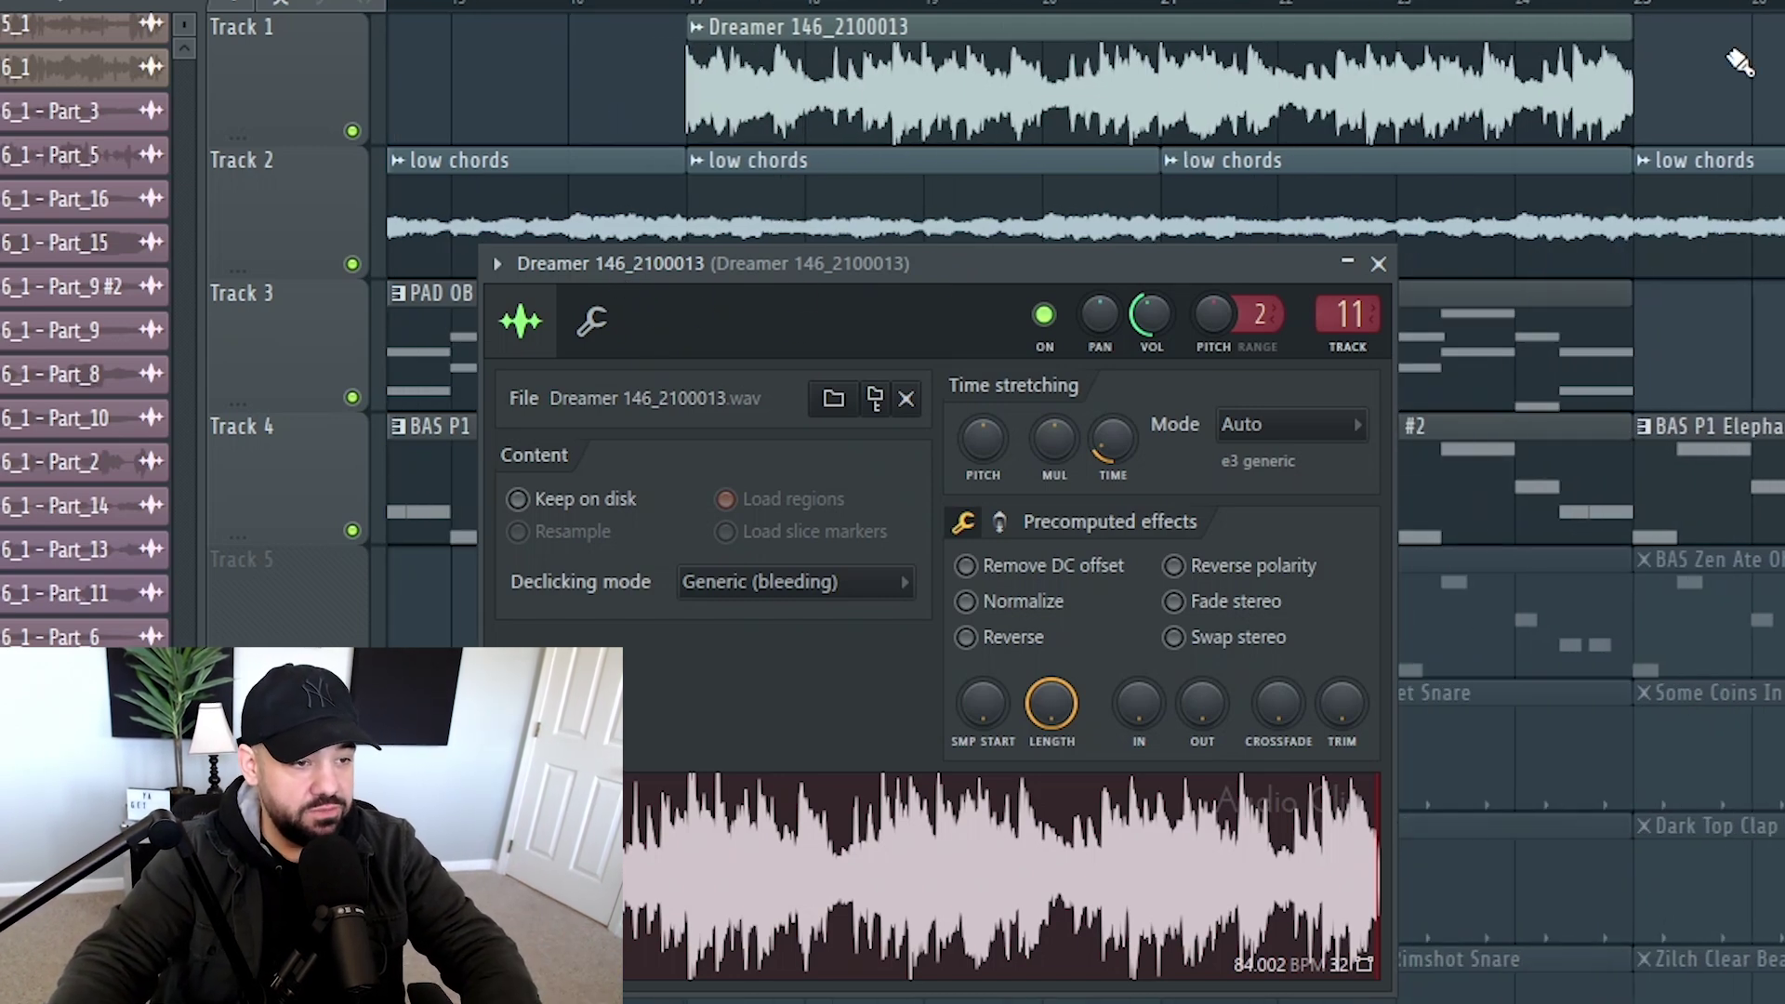
pyautogui.moveTo(916, 273); pyautogui.dragTo(977, 614)
pyautogui.scroll(-2, 968, 362)
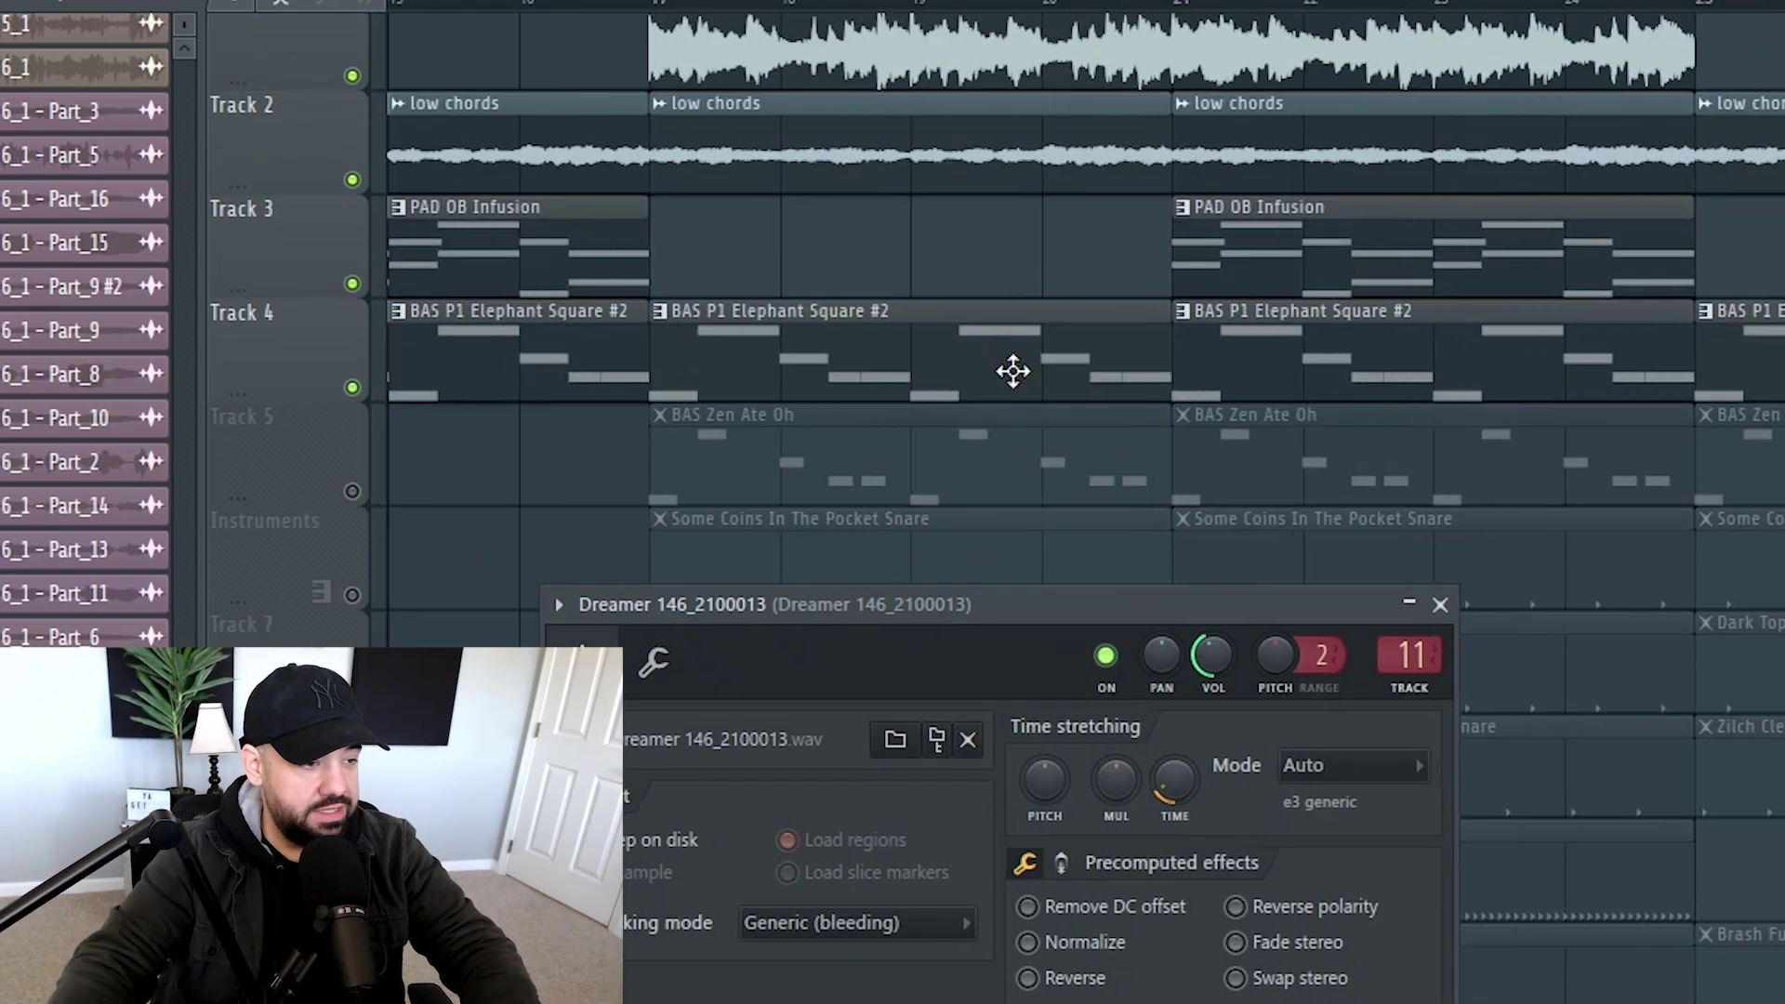
pyautogui.scroll(1, 1012, 371)
pyautogui.press('space')
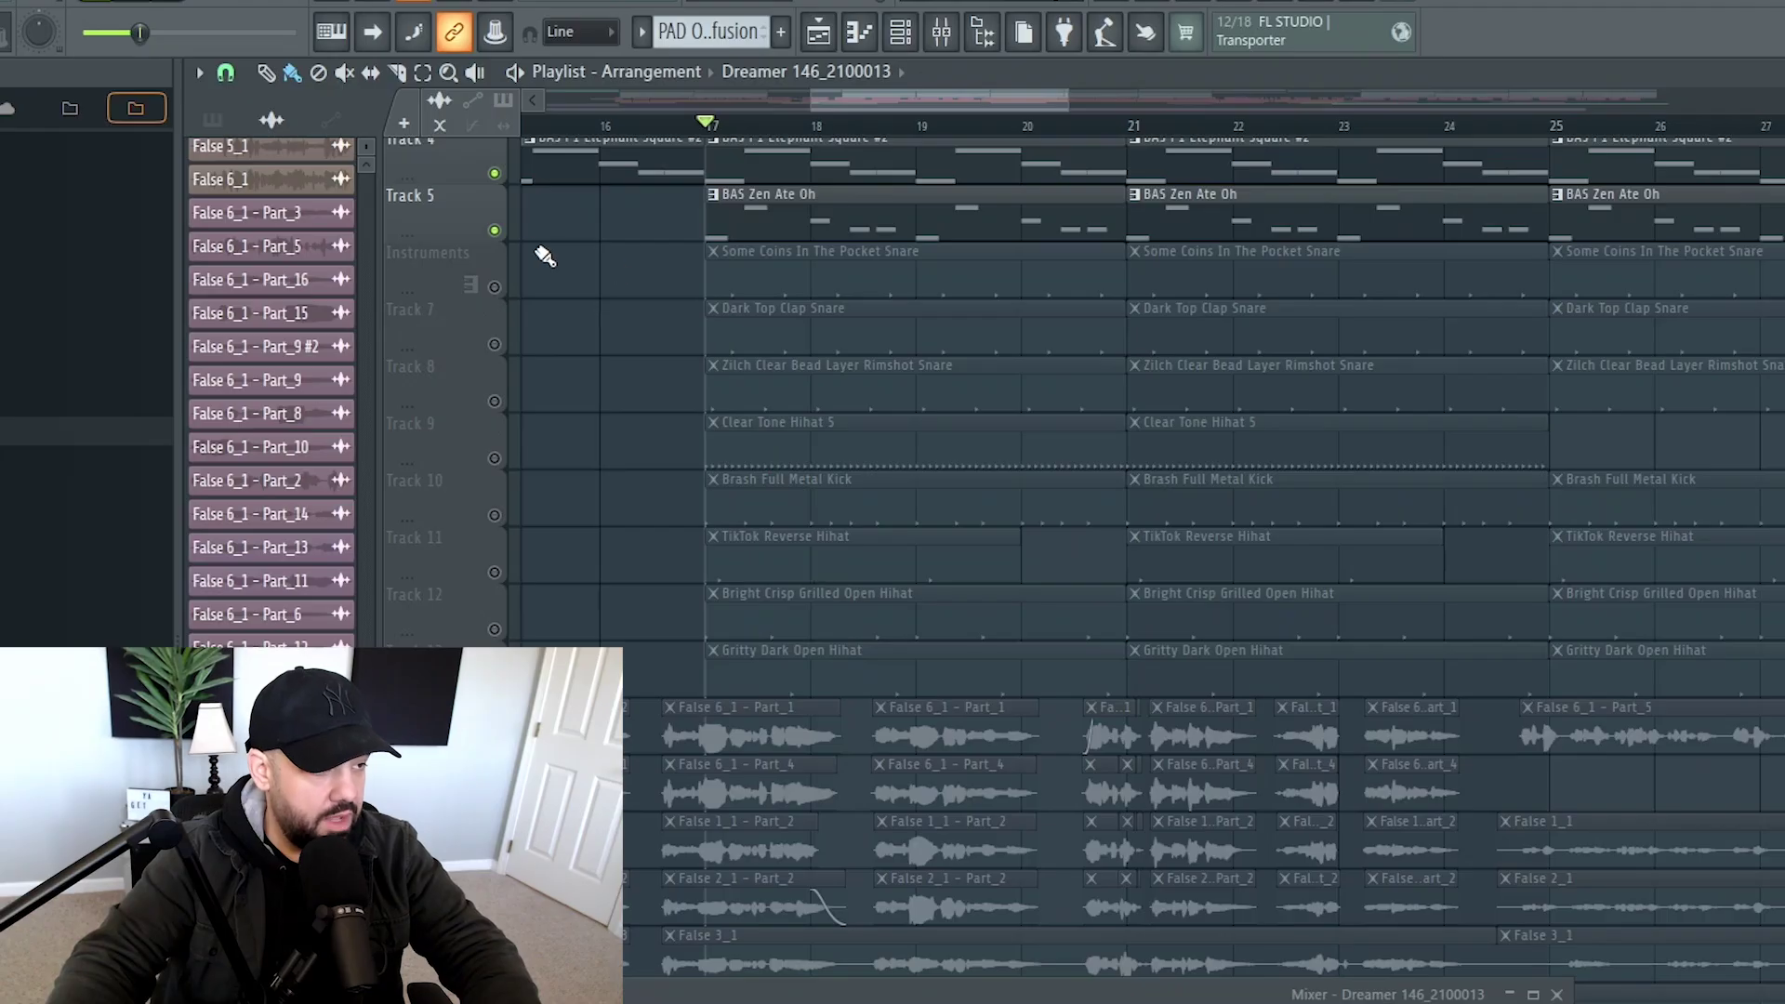
# Solo the BAS Zen Ate Oh track, enable the drum tracks from Instruments through track 13, and play them together from bar 17.
pyautogui.click(495, 231)
pyautogui.click(495, 288)
pyautogui.click(495, 344)
pyautogui.click(494, 402)
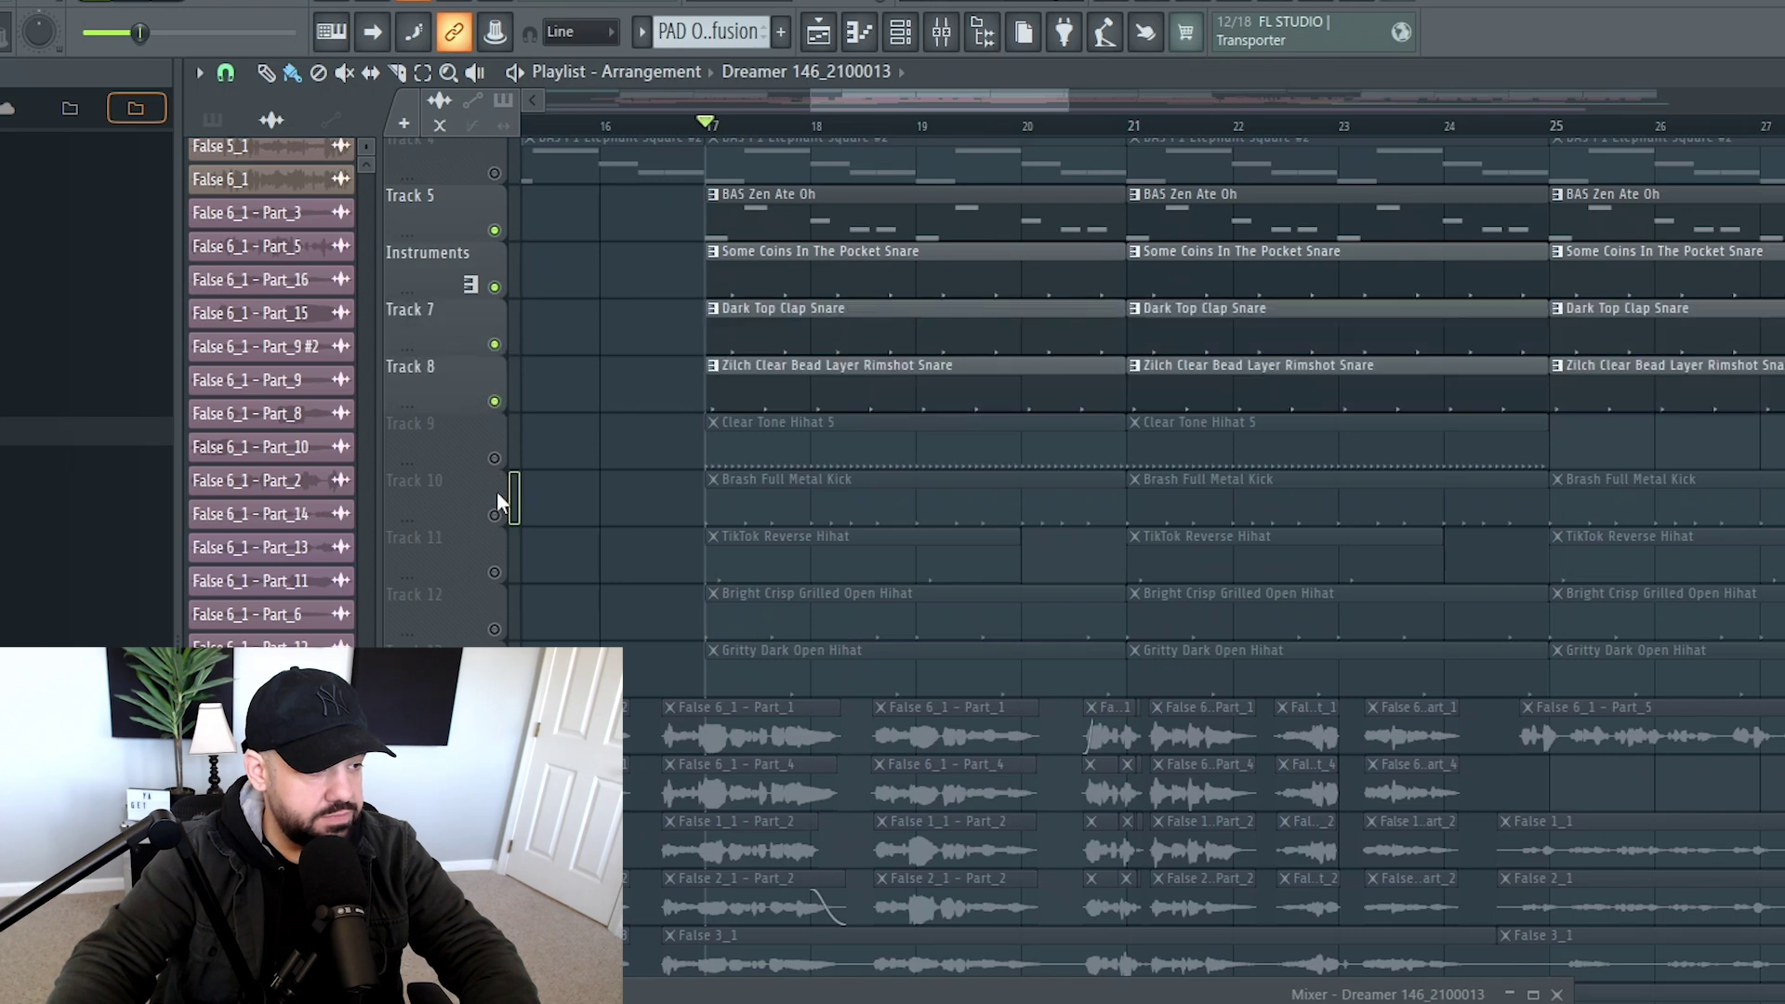
pyautogui.click(495, 459)
pyautogui.click(495, 515)
pyautogui.click(495, 572)
pyautogui.click(494, 630)
pyautogui.click(495, 686)
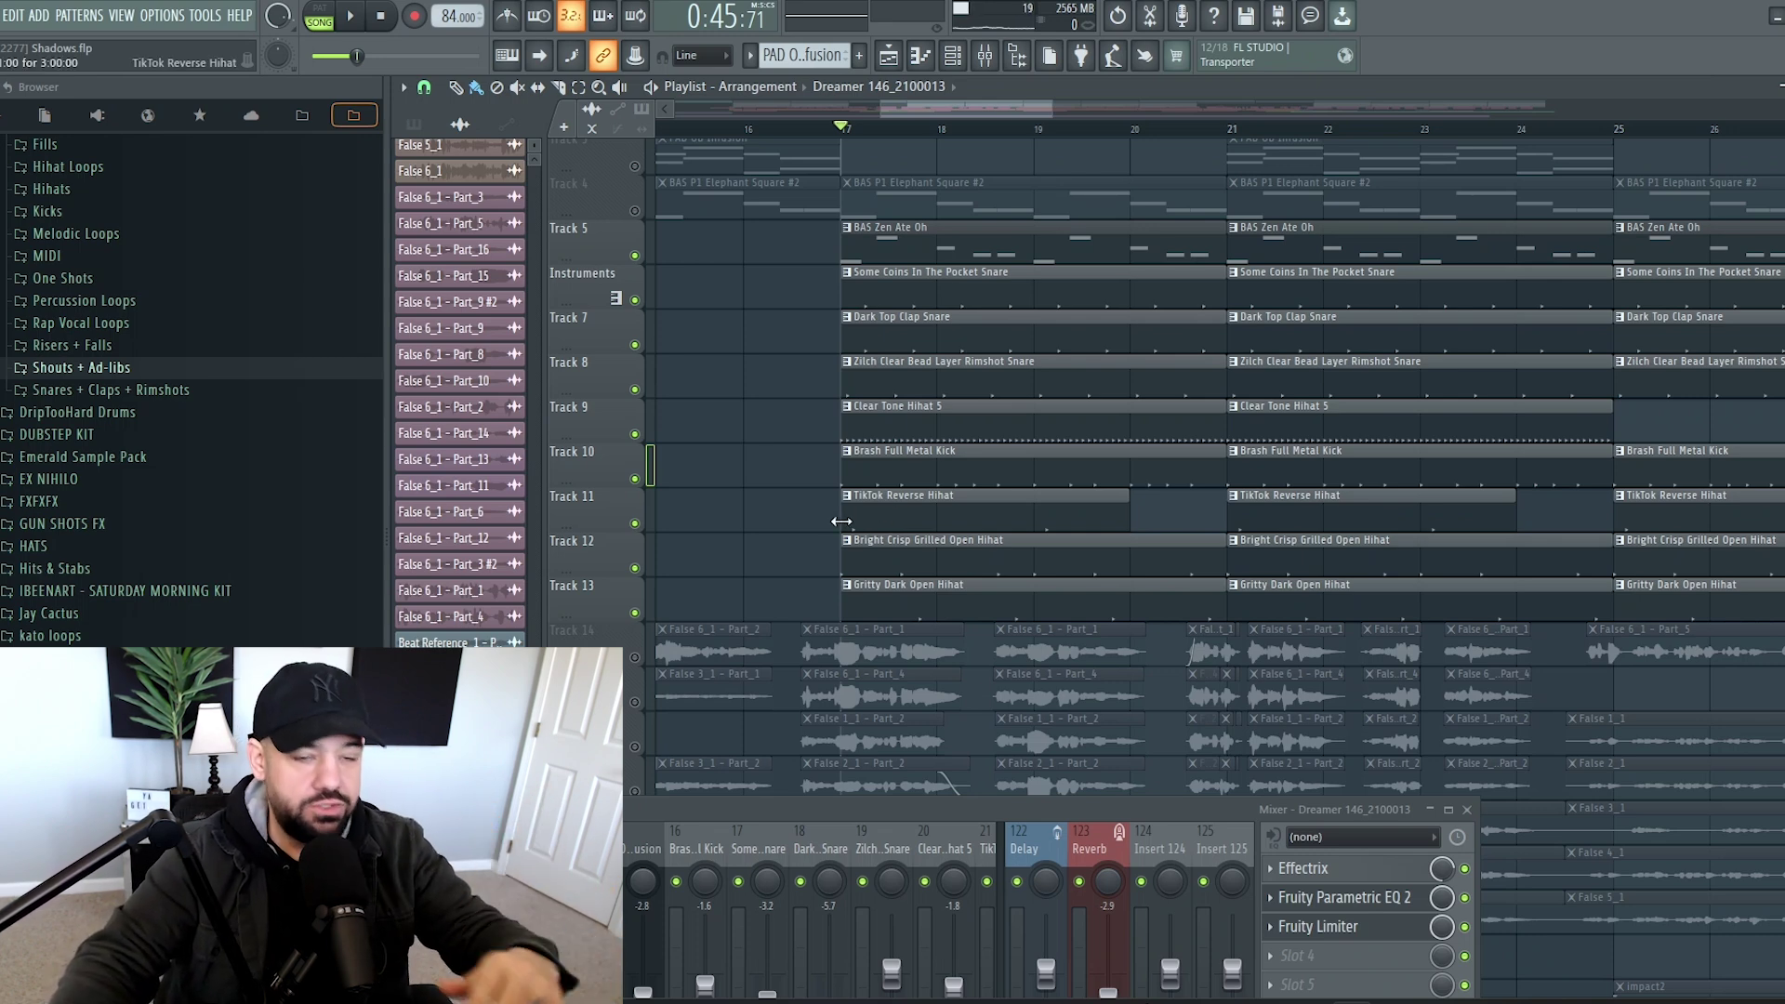
pyautogui.press('space')
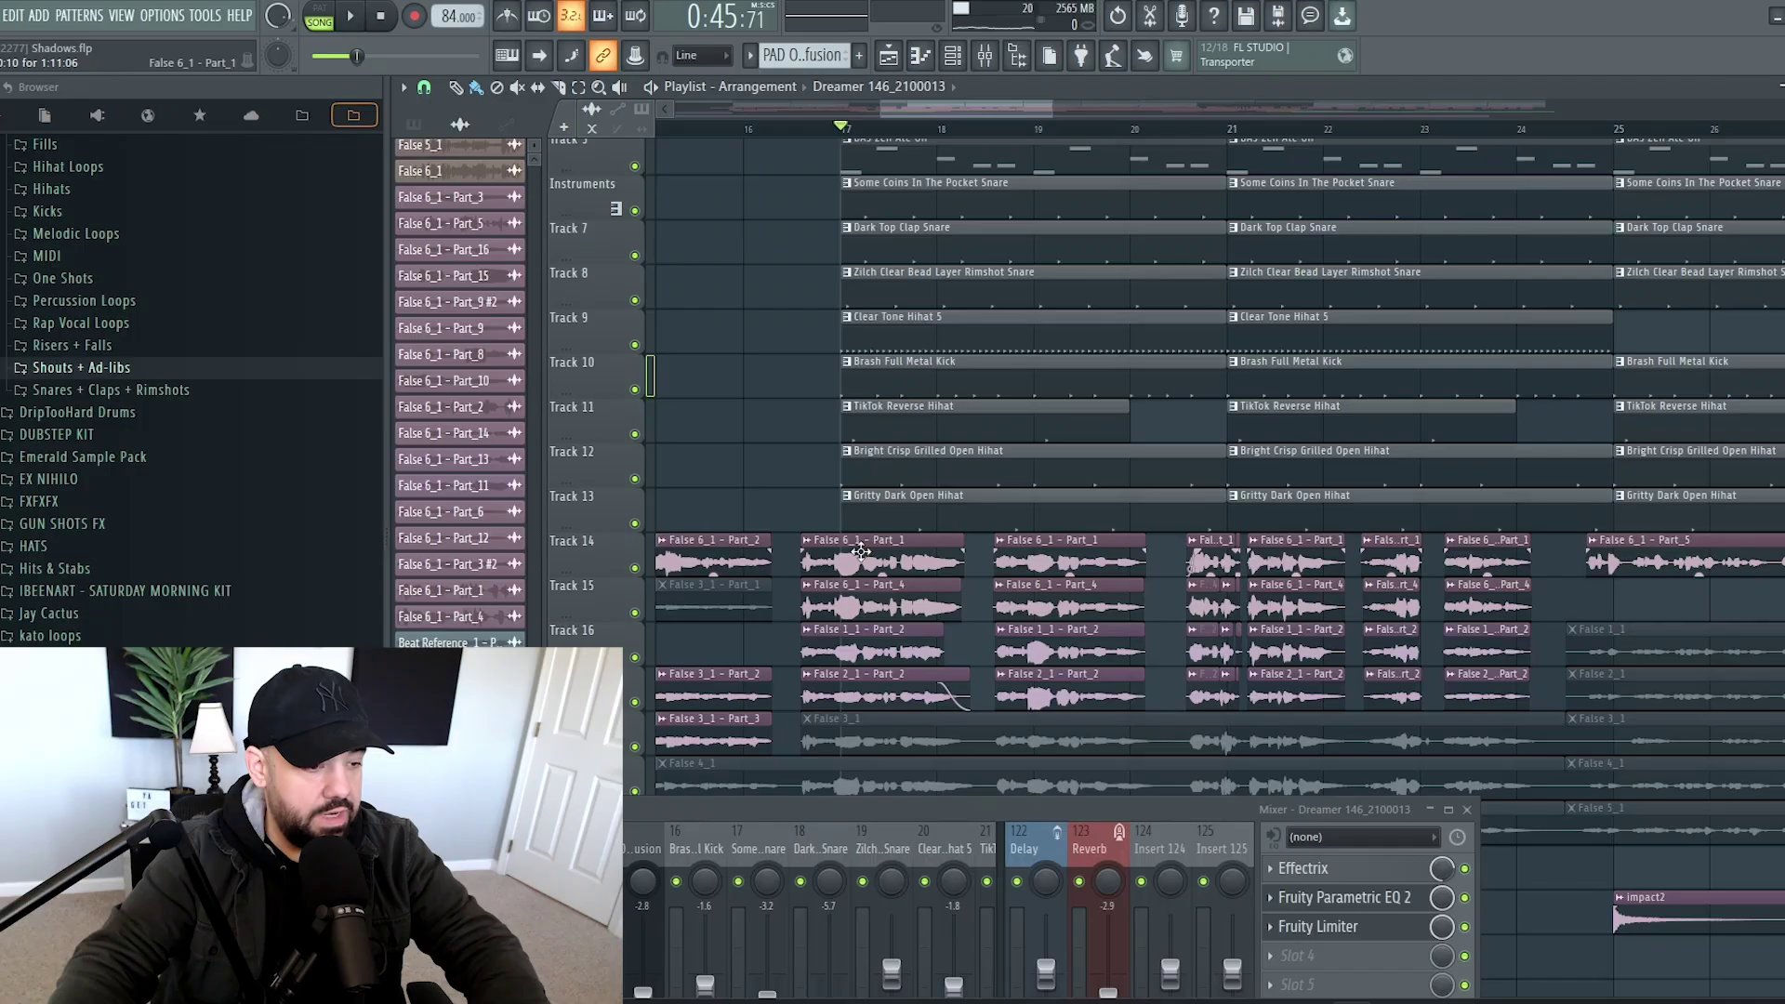
# Solo the vocal tracks from track 14 downward and select the stacked False 3 clips on tracks 17 and 18.
pyautogui.scroll(1, 861, 552)
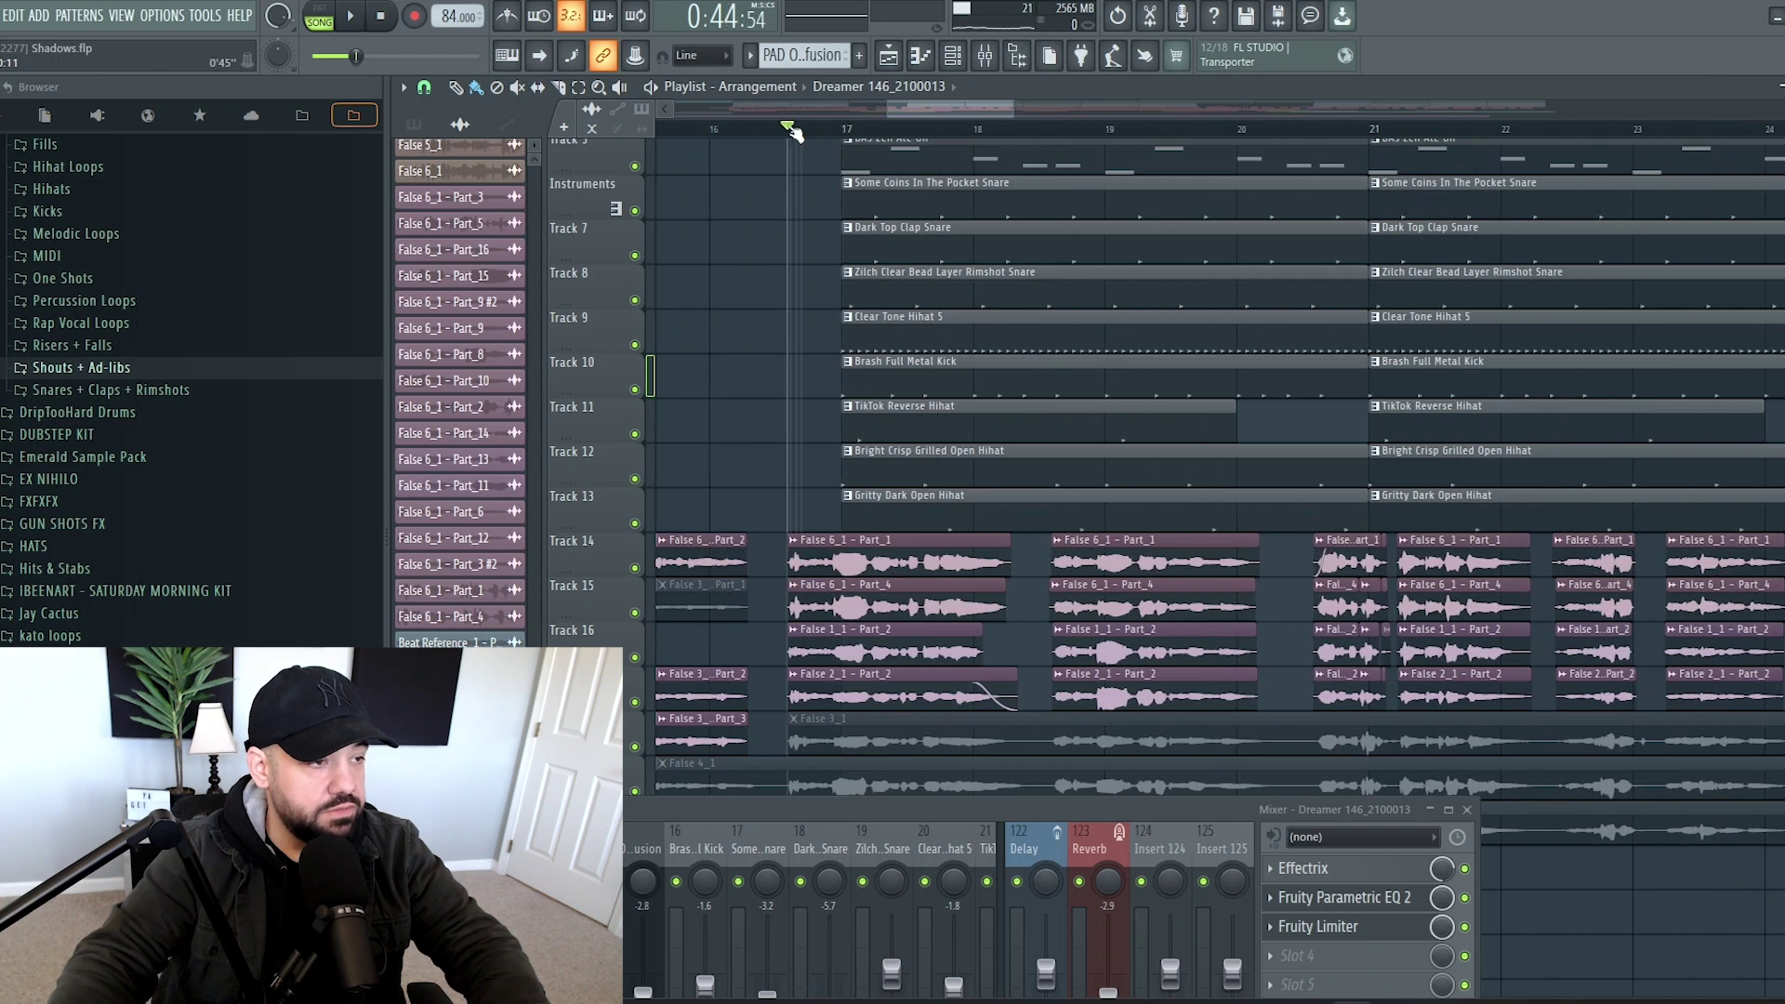
pyautogui.rightClick(635, 568)
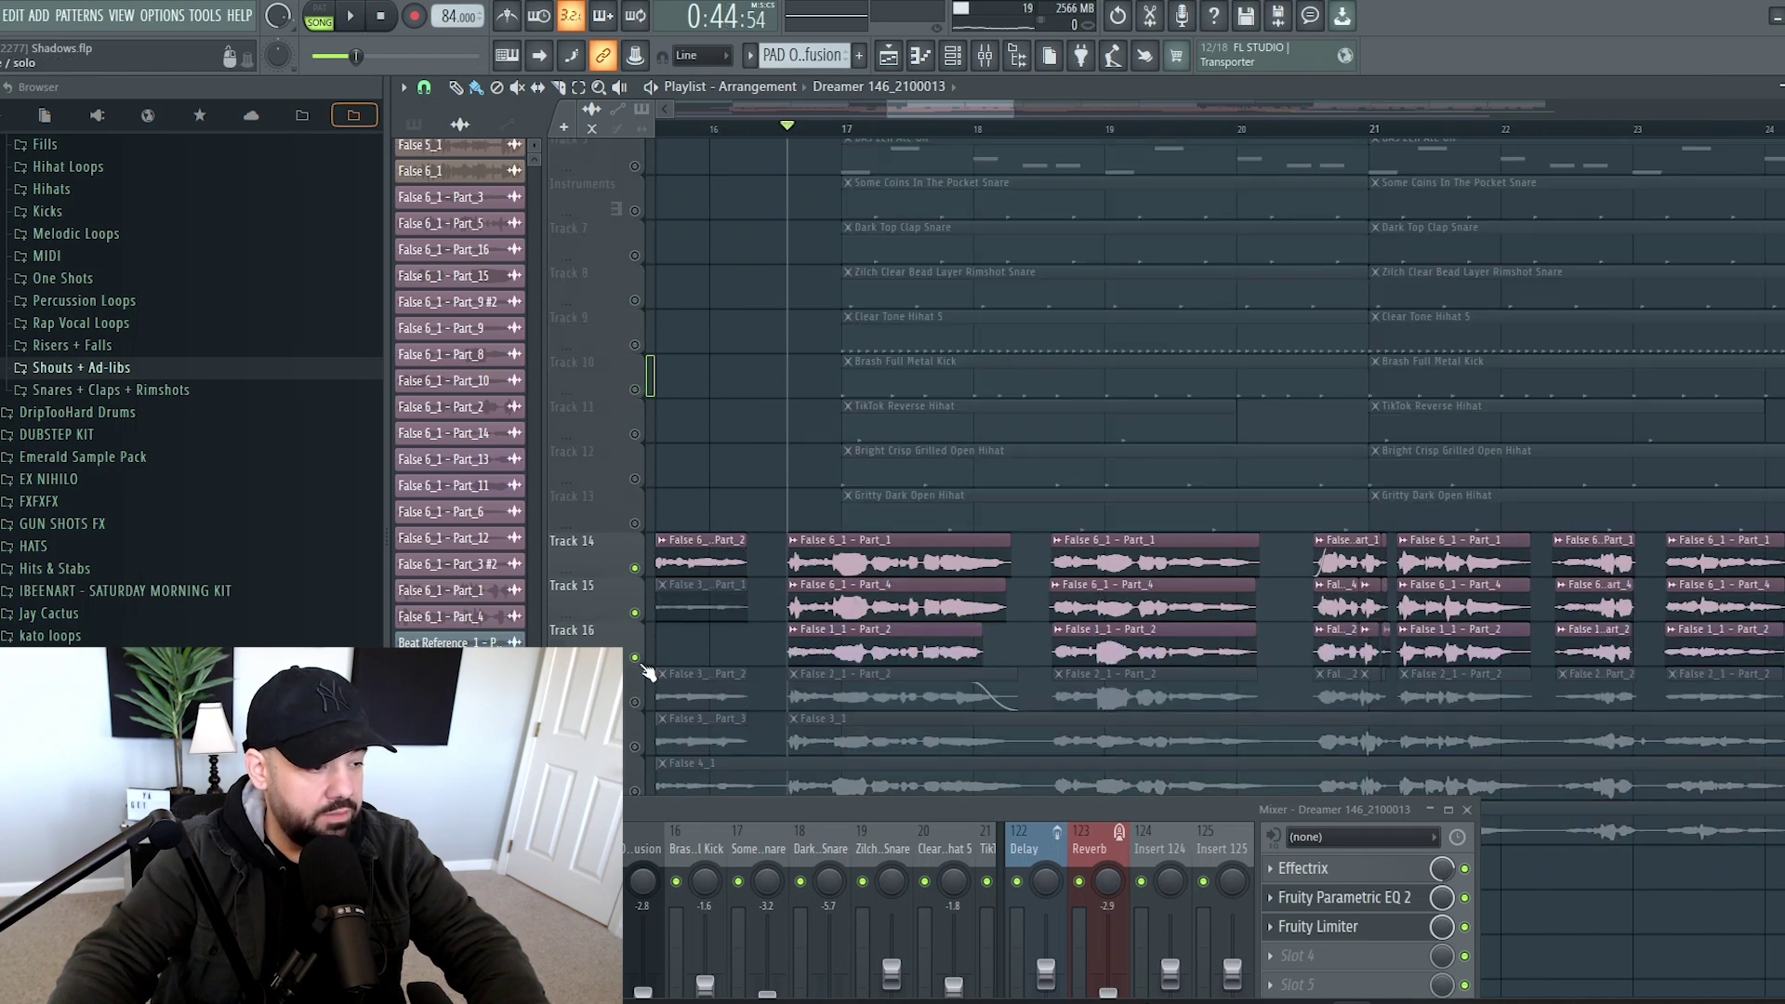
pyautogui.scroll(-3, 983, 628)
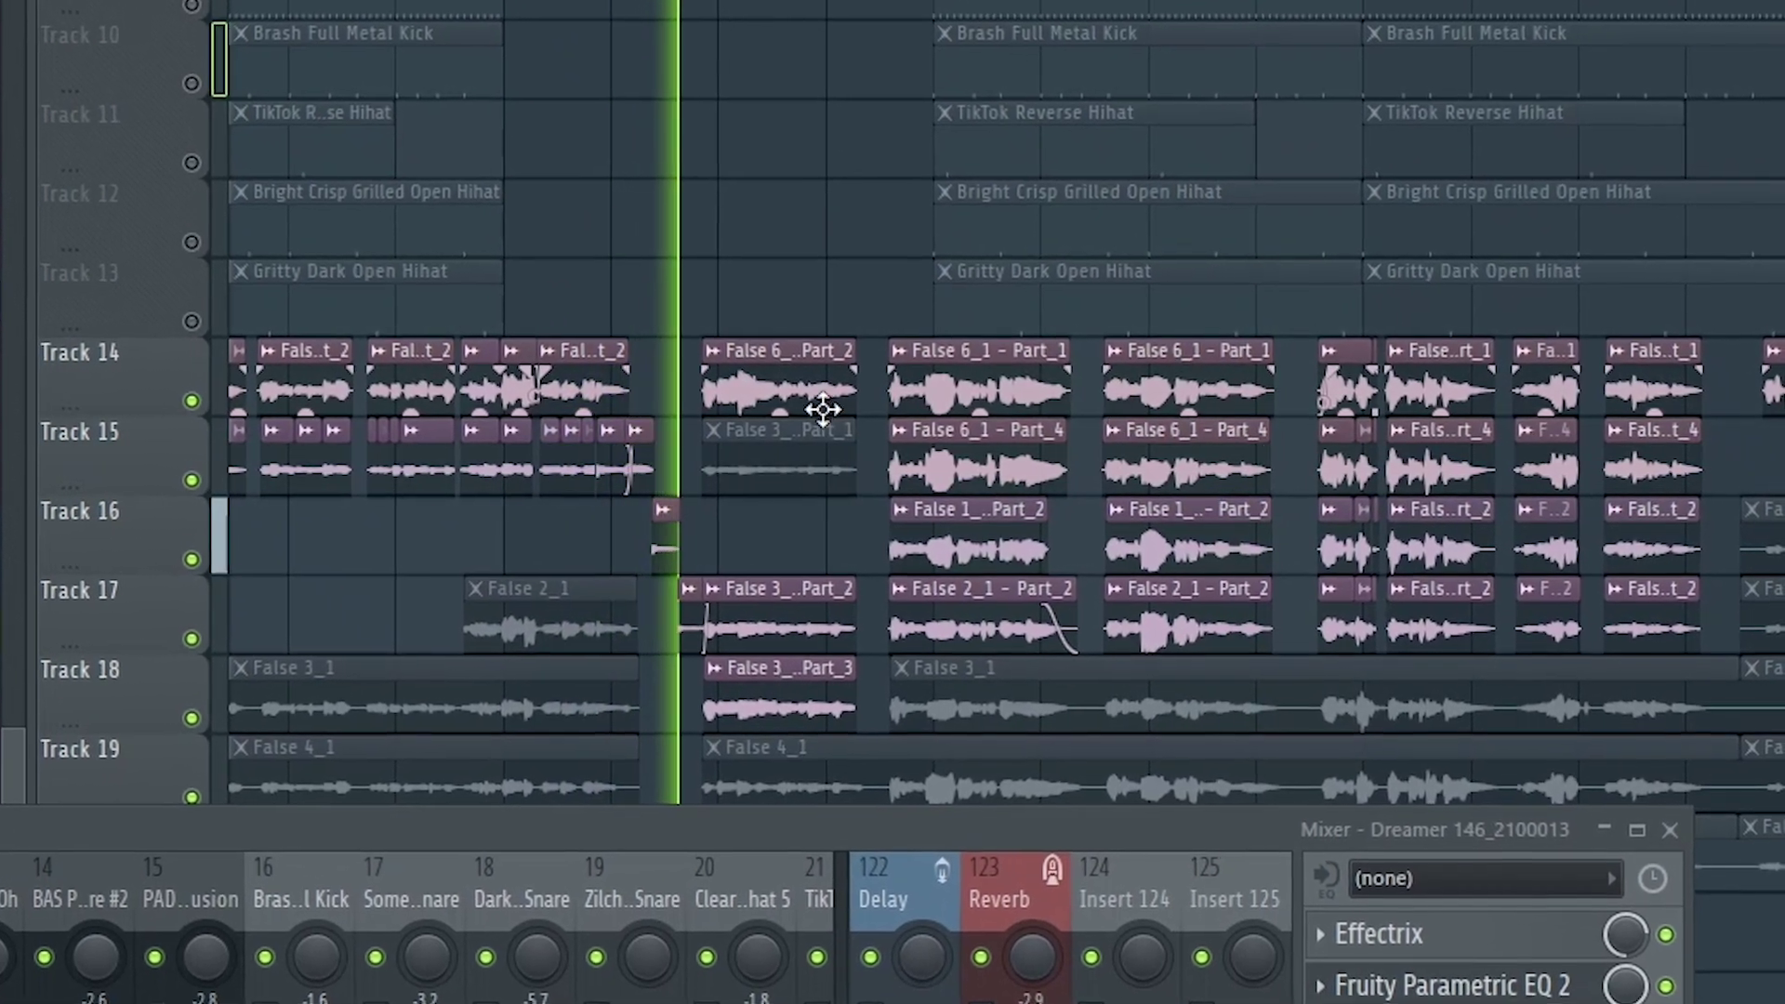
pyautogui.moveTo(807, 496)
pyautogui.mouseDown()
pyautogui.moveTo(844, 716)
pyautogui.moveTo(833, 680)
pyautogui.mouseUp()
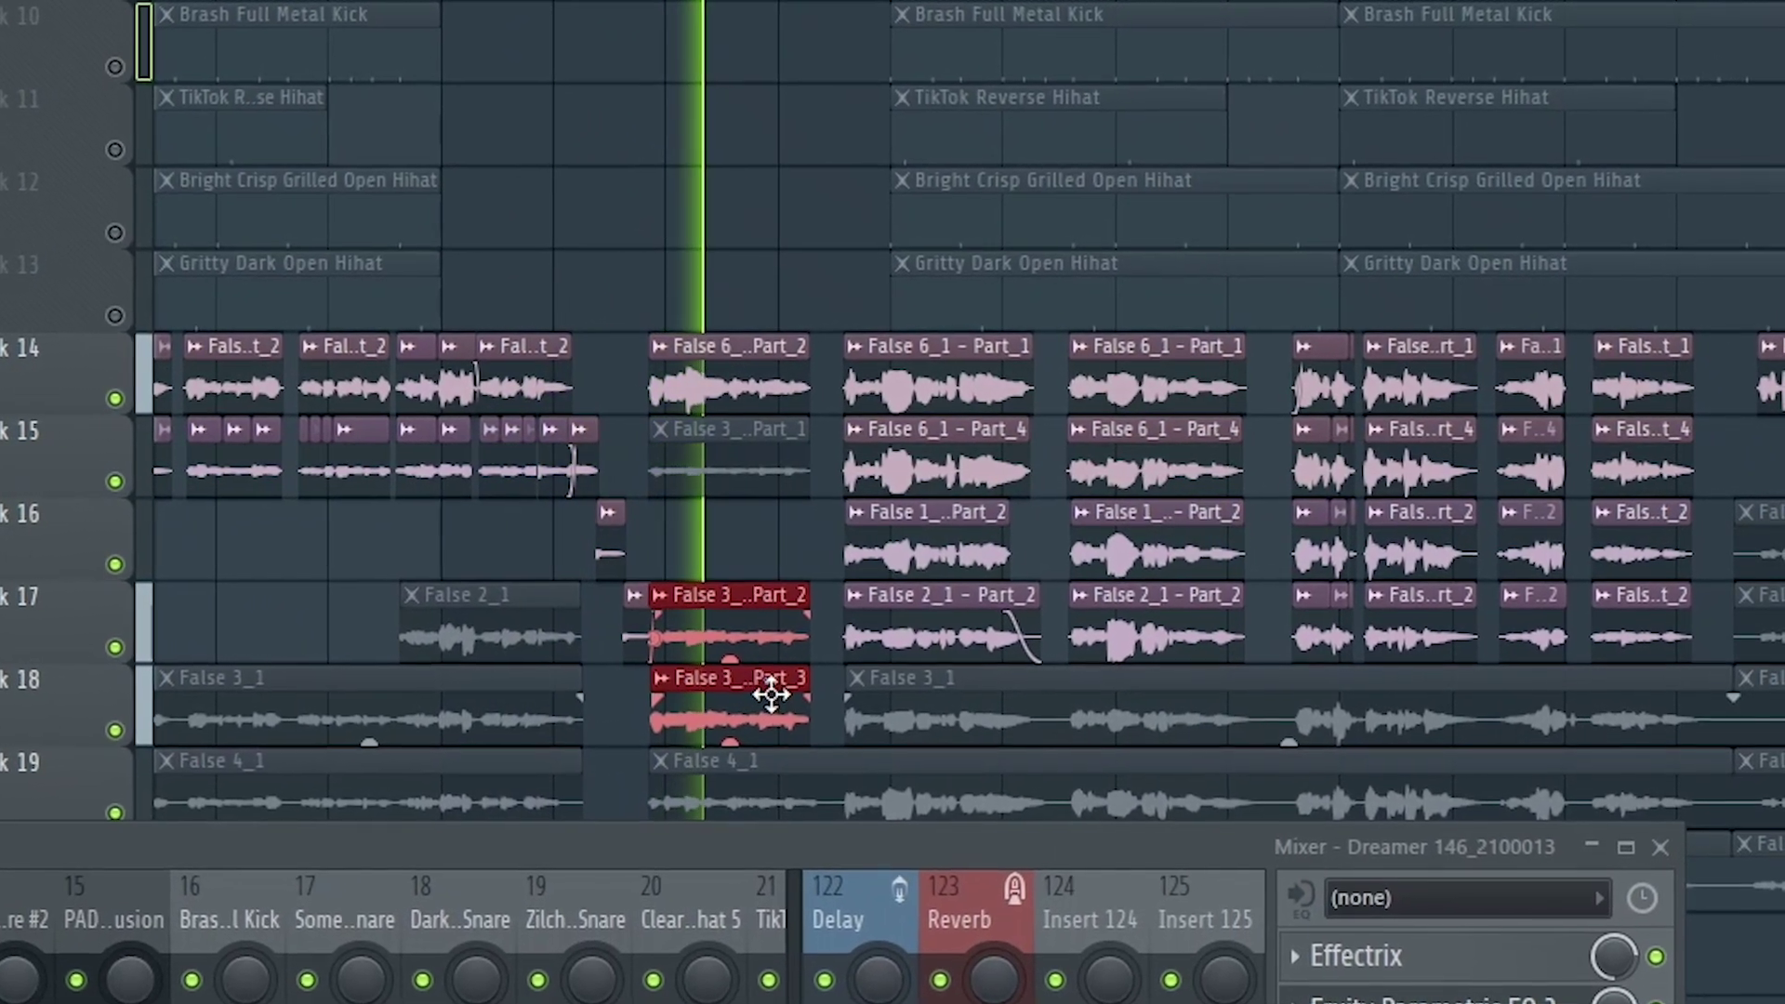